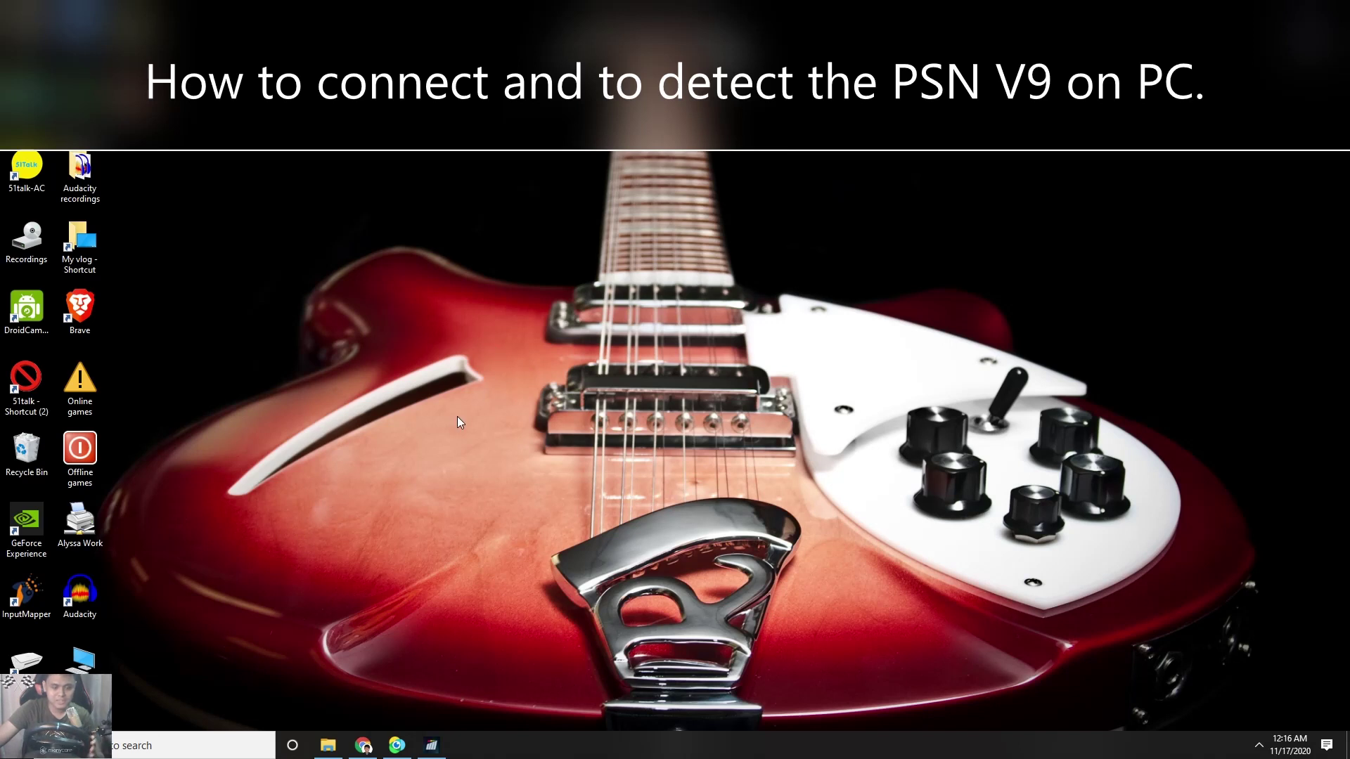
pyautogui.press('o')
pyautogui.rightClick(471, 340)
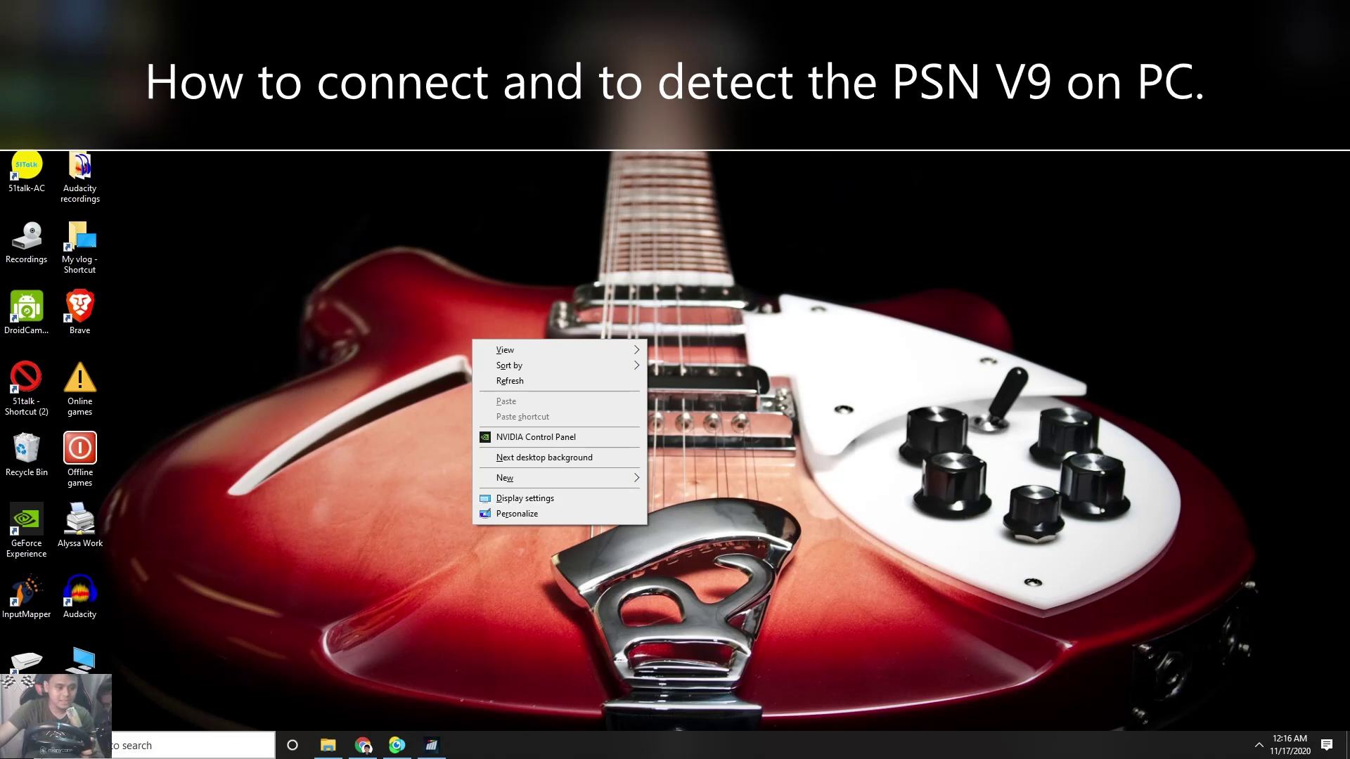
pyautogui.press('super')
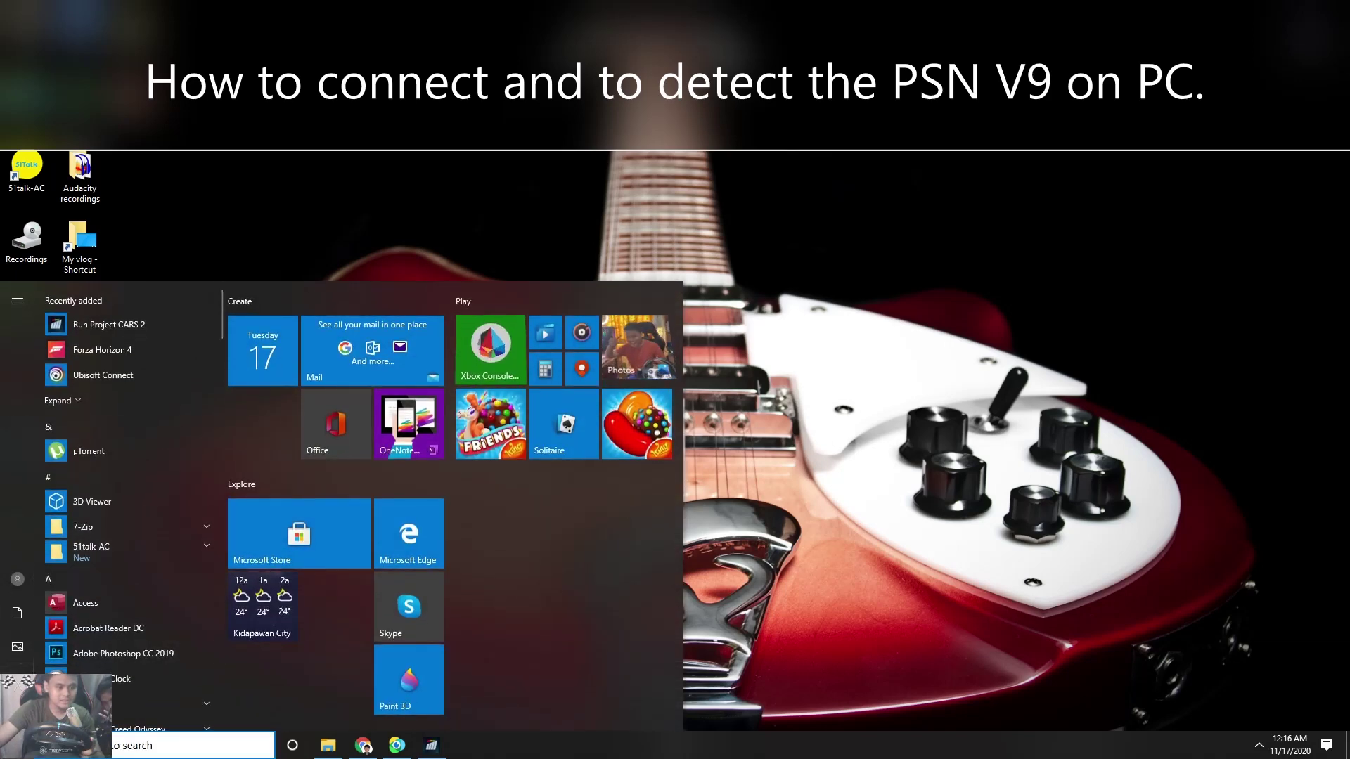
pyautogui.moveTo(25, 644)
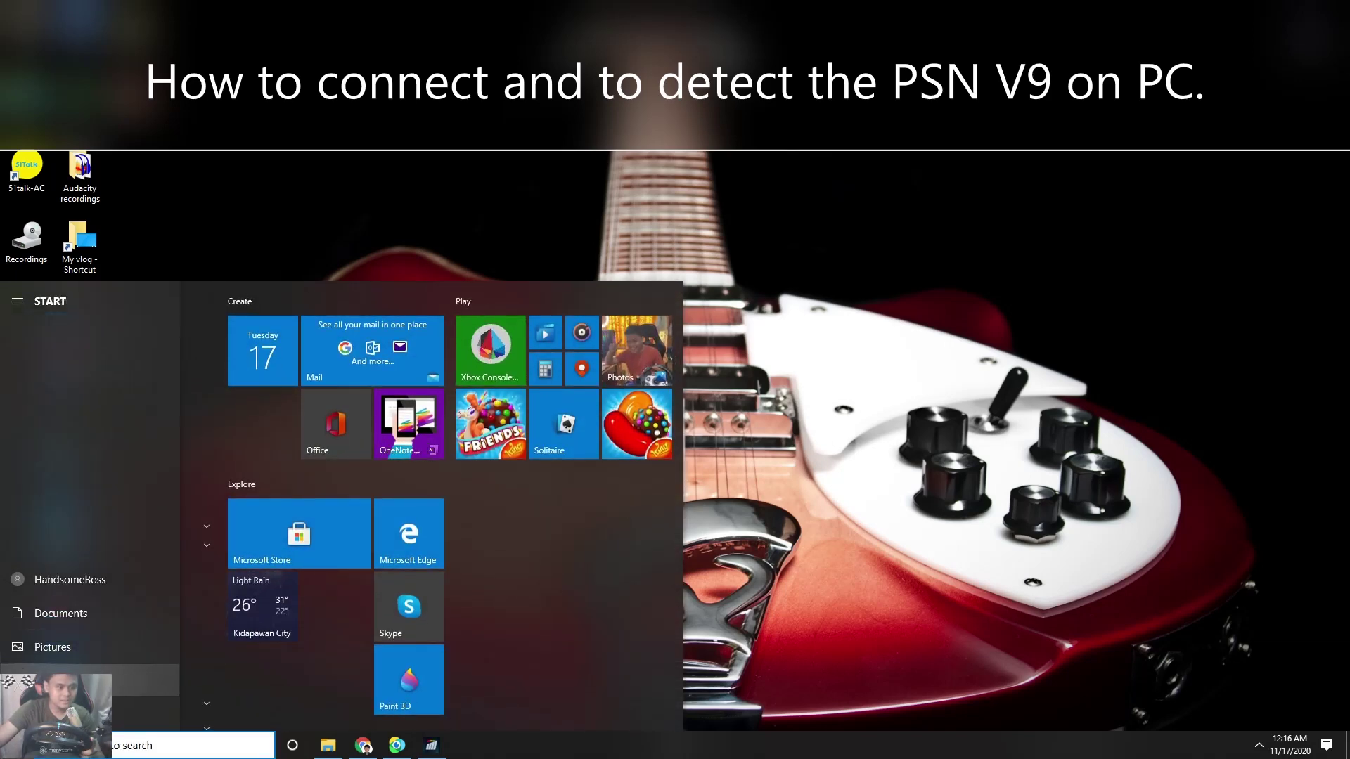
pyautogui.click(18, 714)
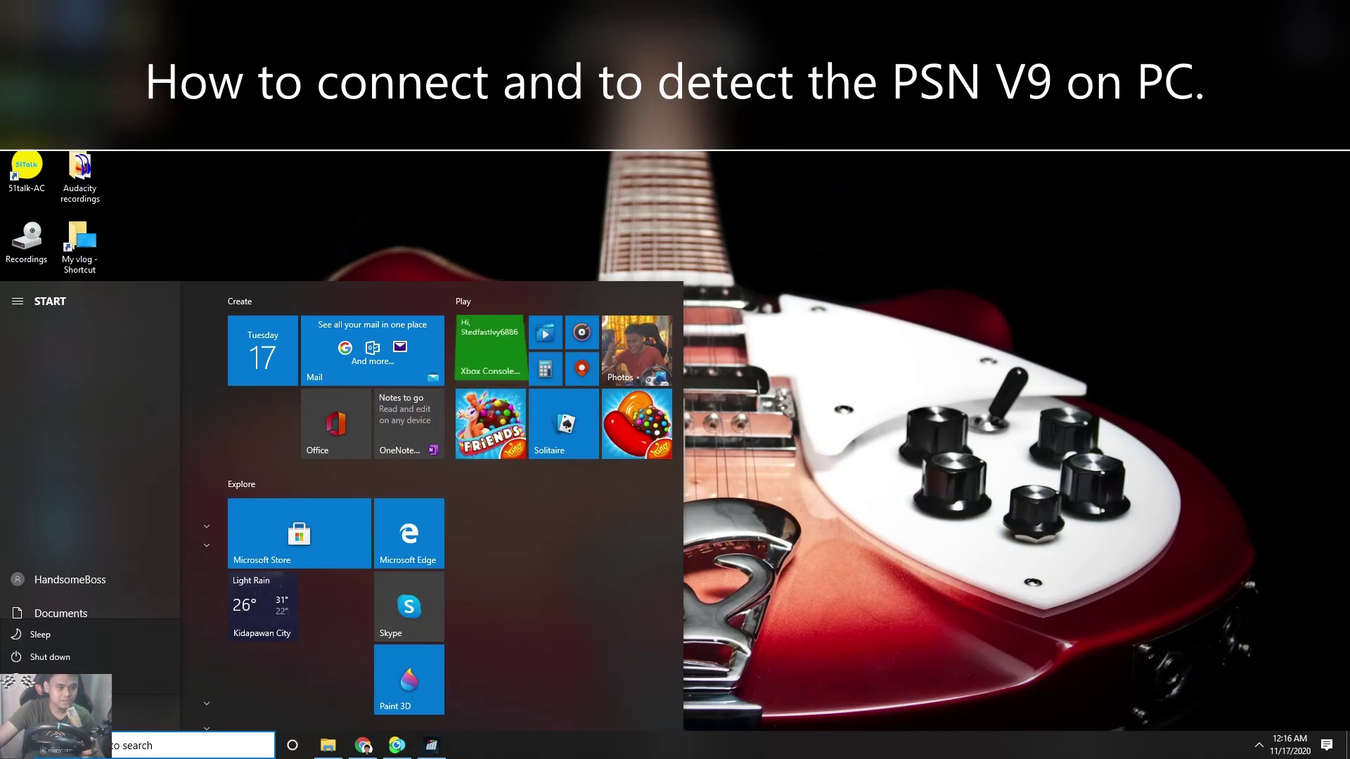
pyautogui.click(248, 686)
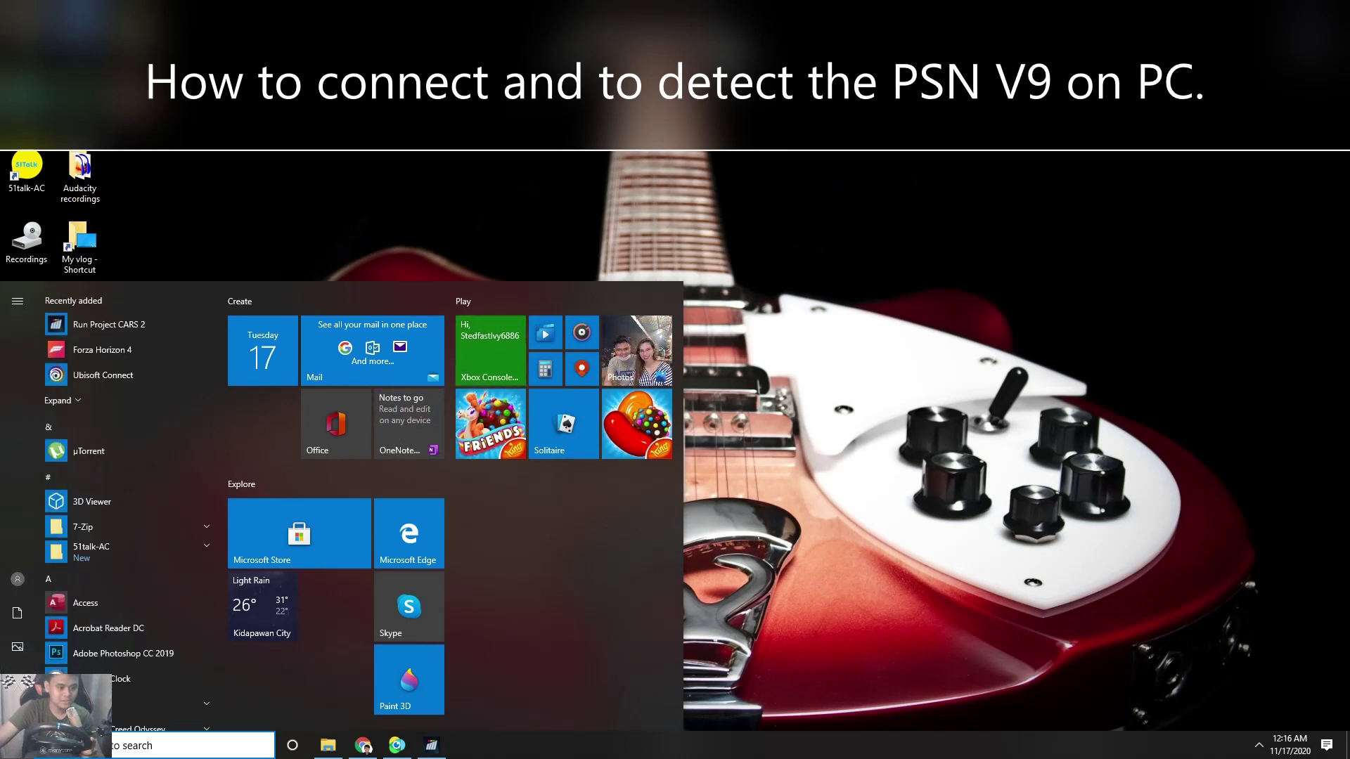
# Open the Devices category in Windows Settings
pyautogui.press('super')
pyautogui.press('super')
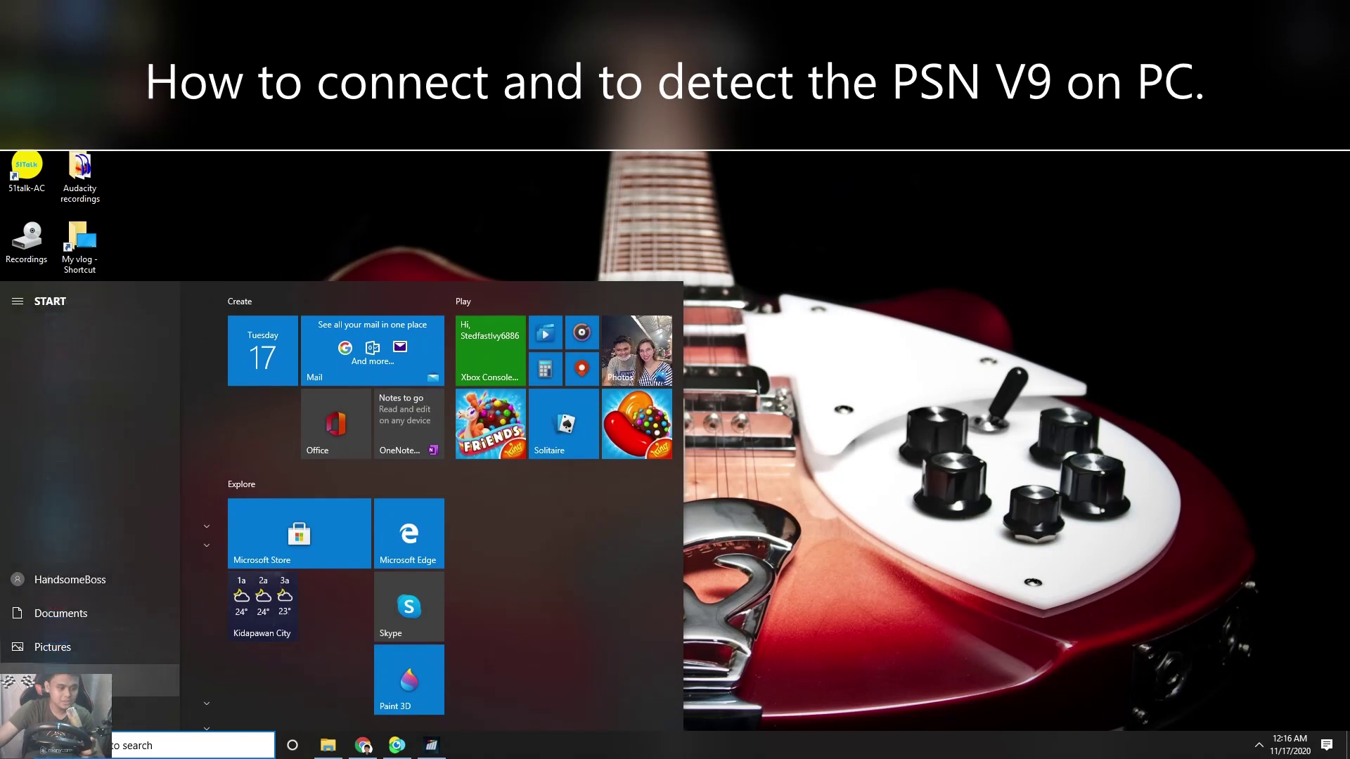
pyautogui.press('super')
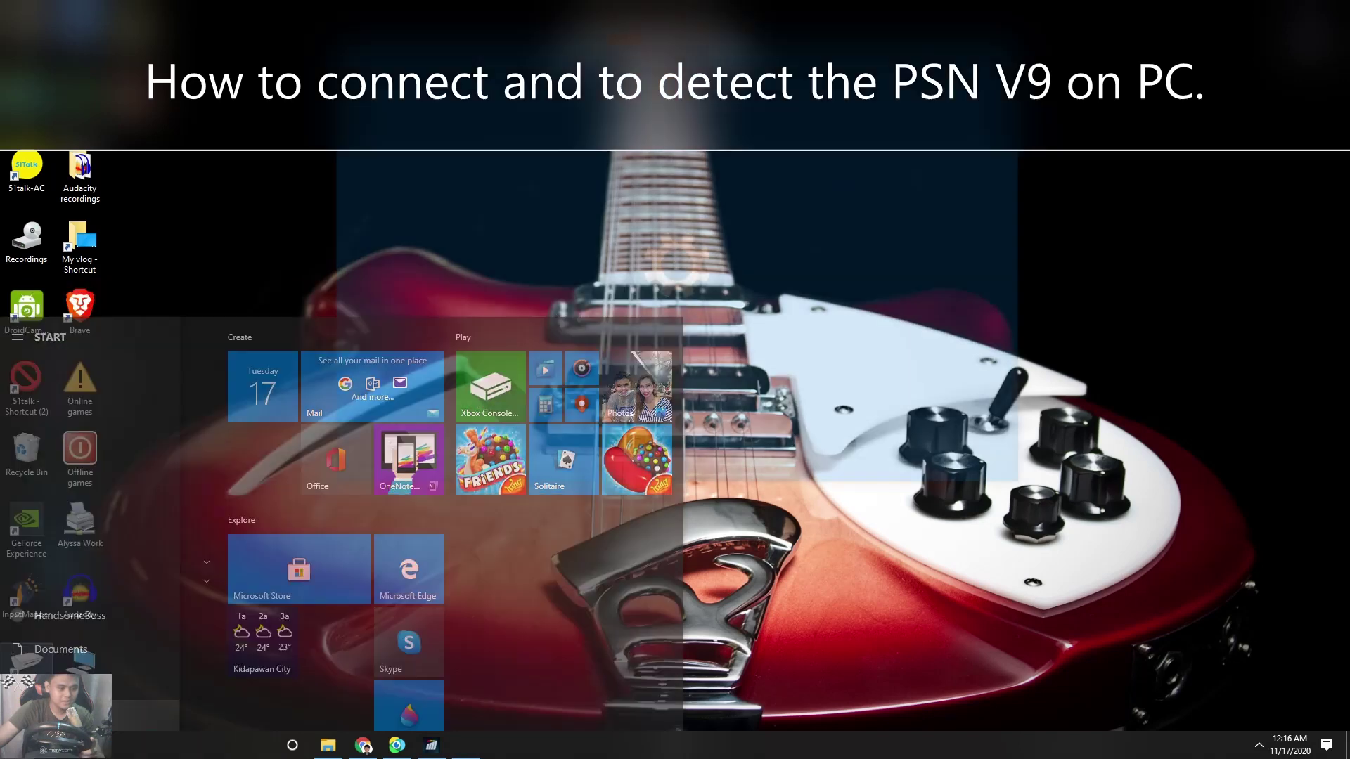
pyautogui.scroll(-1, 732, 331)
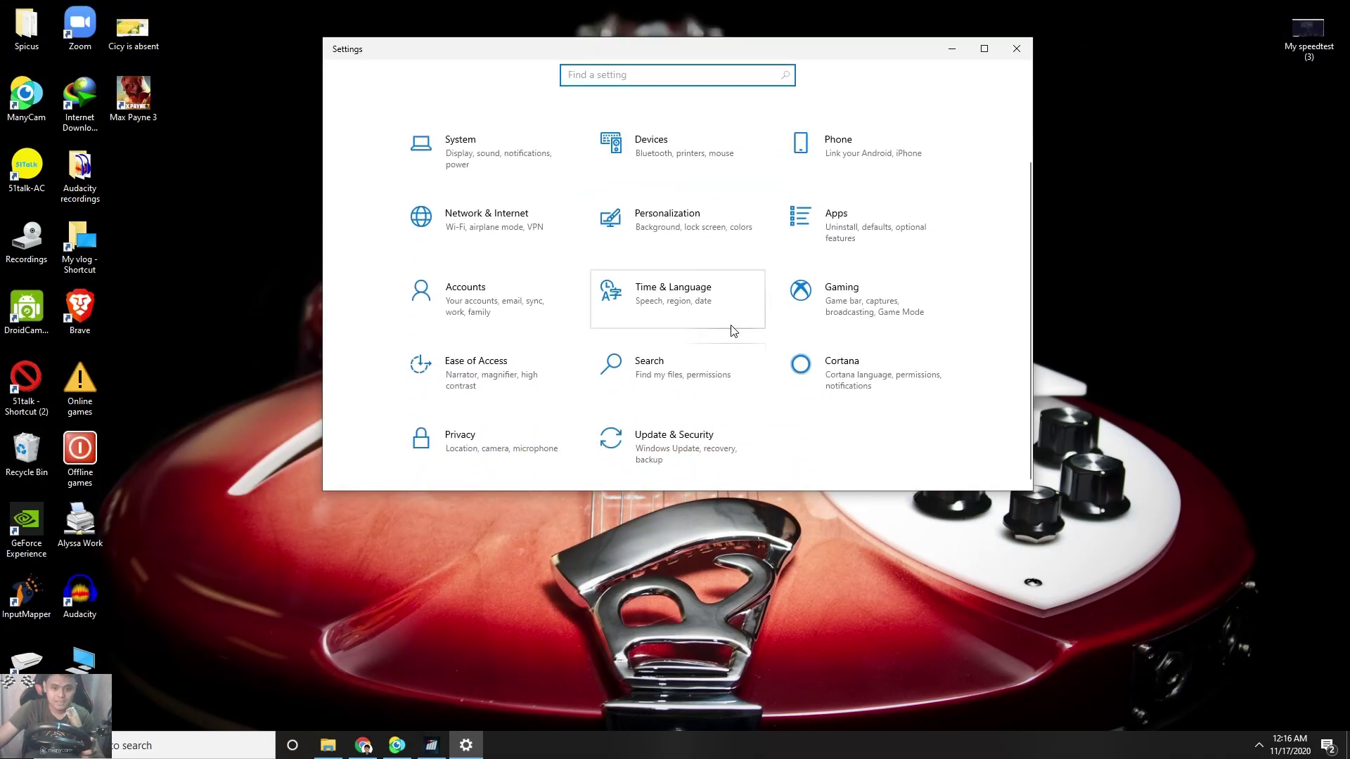
pyautogui.scroll(1, 560, 289)
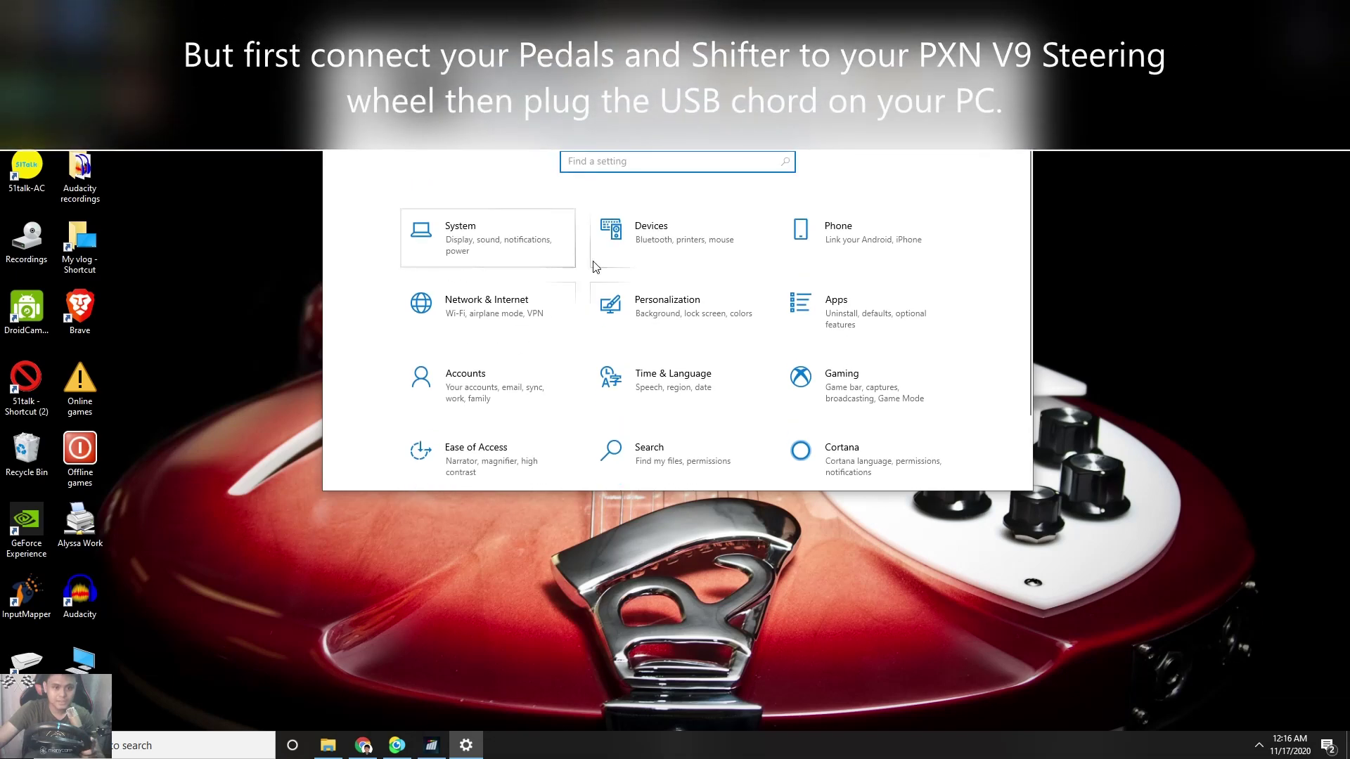
pyautogui.click(702, 230)
# Open Devices and Printers from the related settings of the Bluetooth & other devices page
pyautogui.scroll(-2, 741, 373)
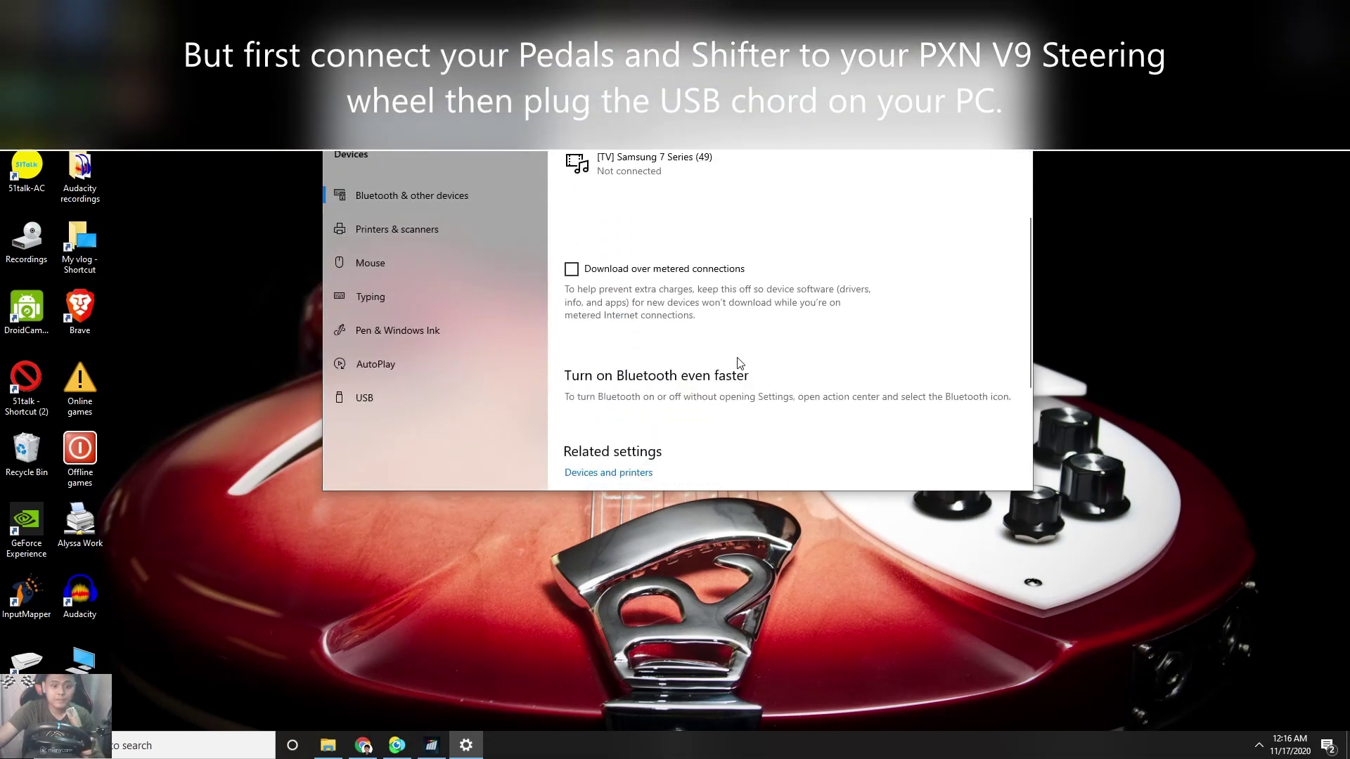
pyautogui.scroll(3, 740, 363)
pyautogui.scroll(-3, 722, 359)
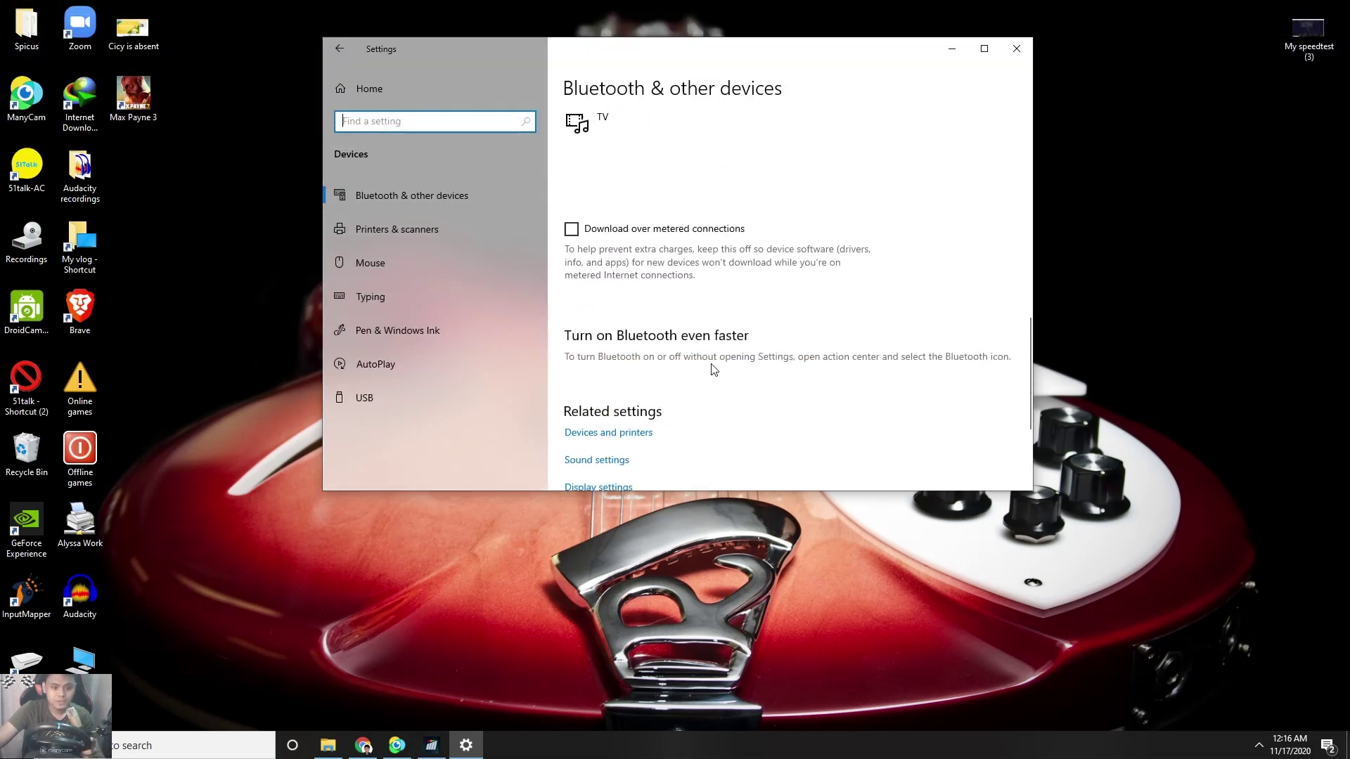
pyautogui.scroll(-2, 713, 369)
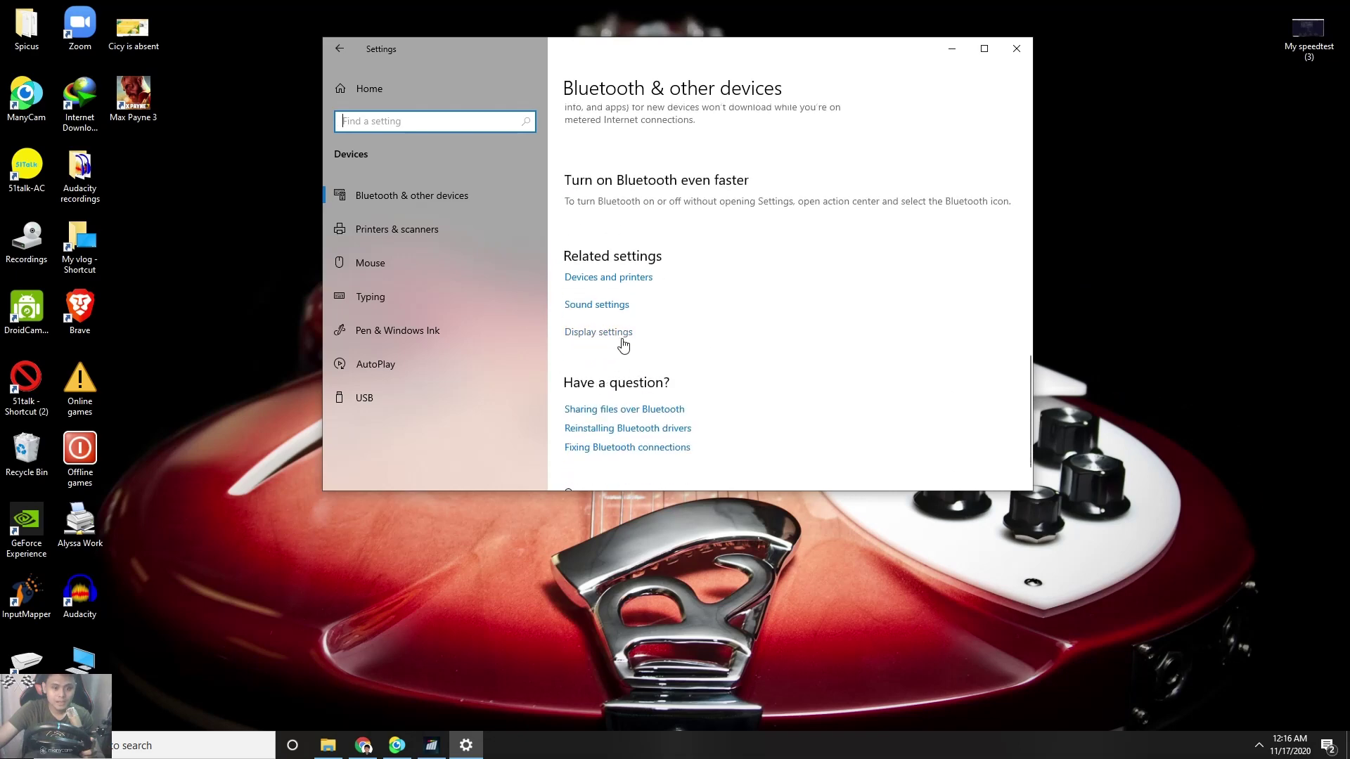
pyautogui.click(635, 279)
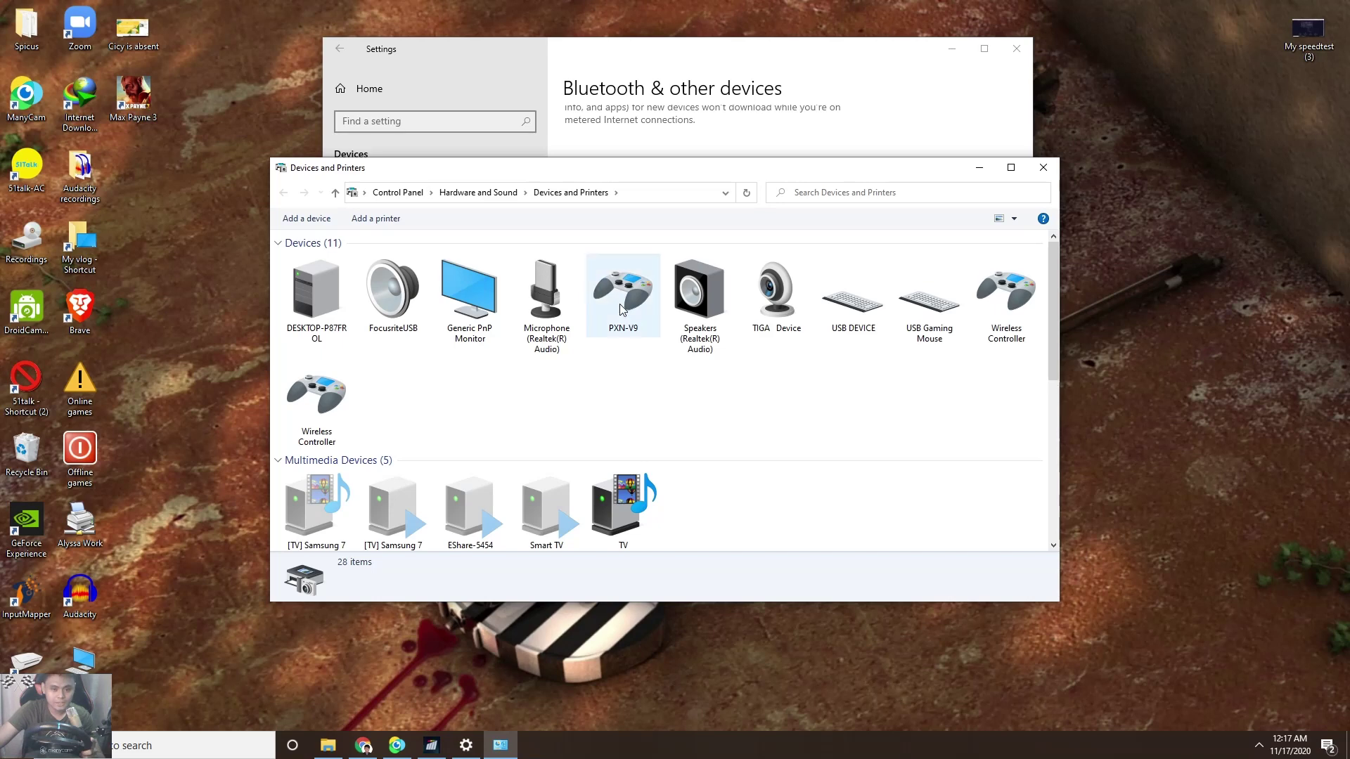
# Review the general and hardware properties of the PXN-V9 device, closing its properties when done
pyautogui.click(630, 310)
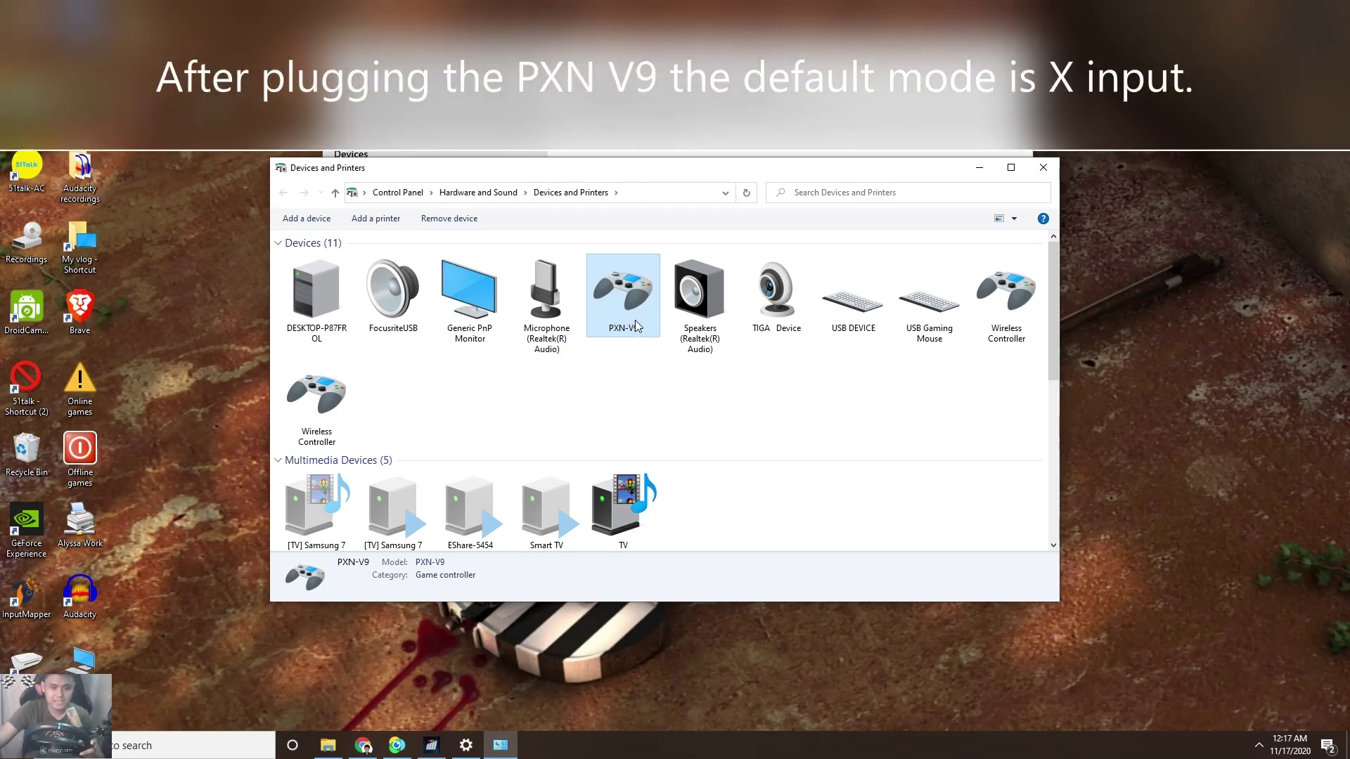
pyautogui.rightClick(635, 306)
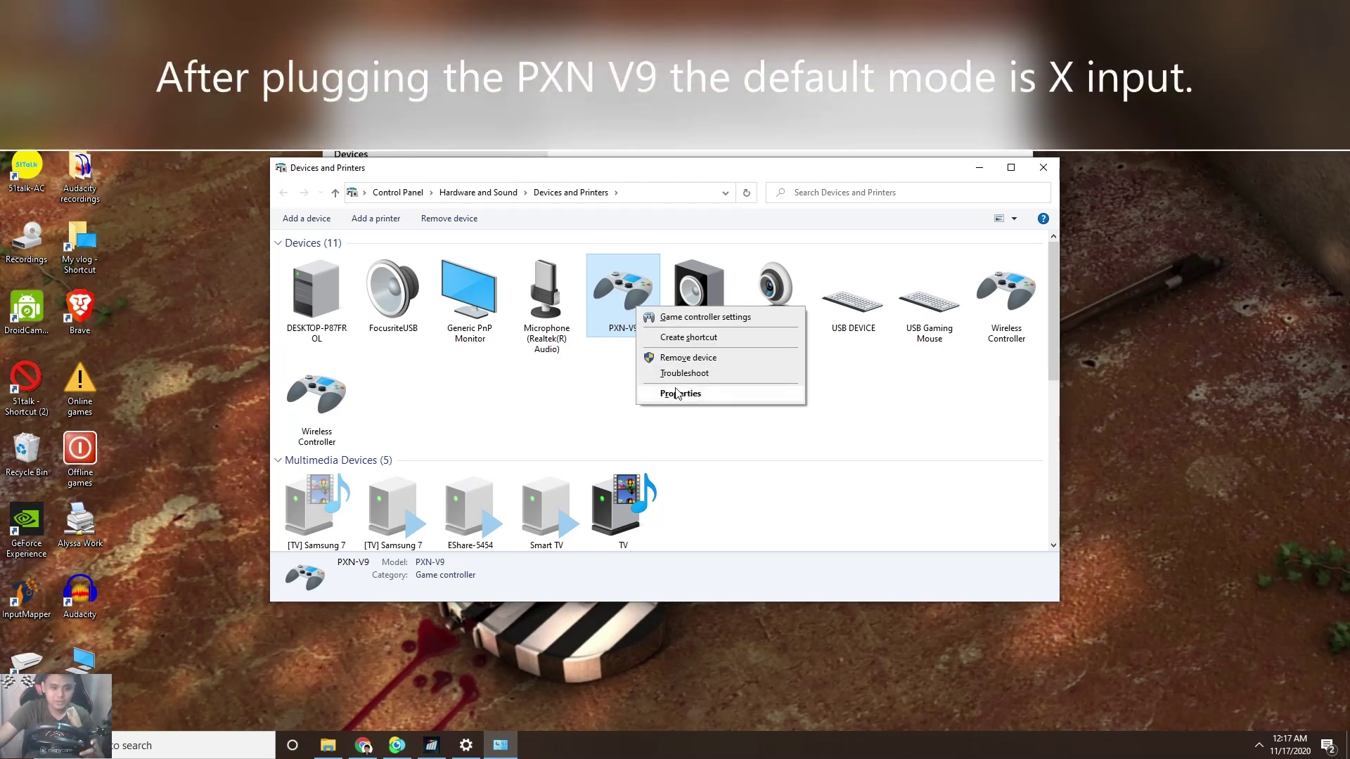
pyautogui.click(679, 392)
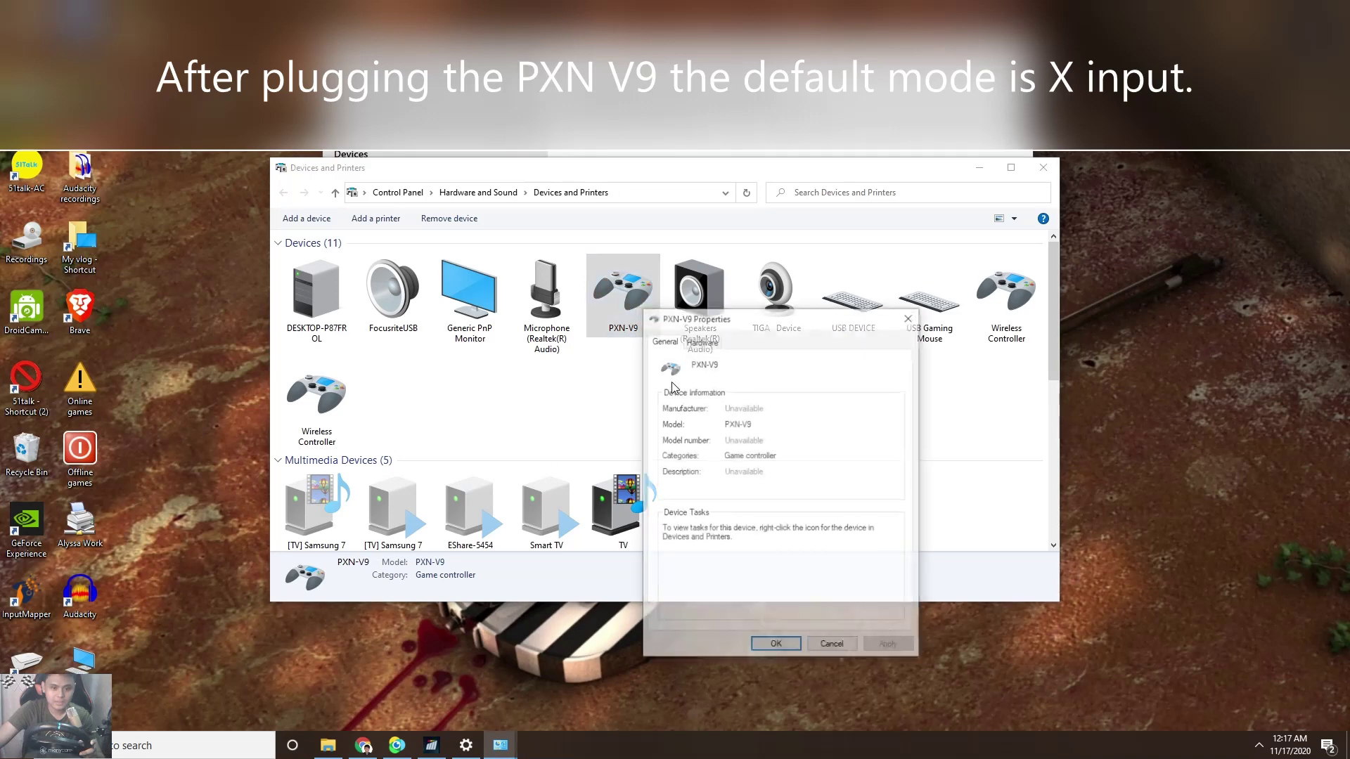
pyautogui.click(705, 343)
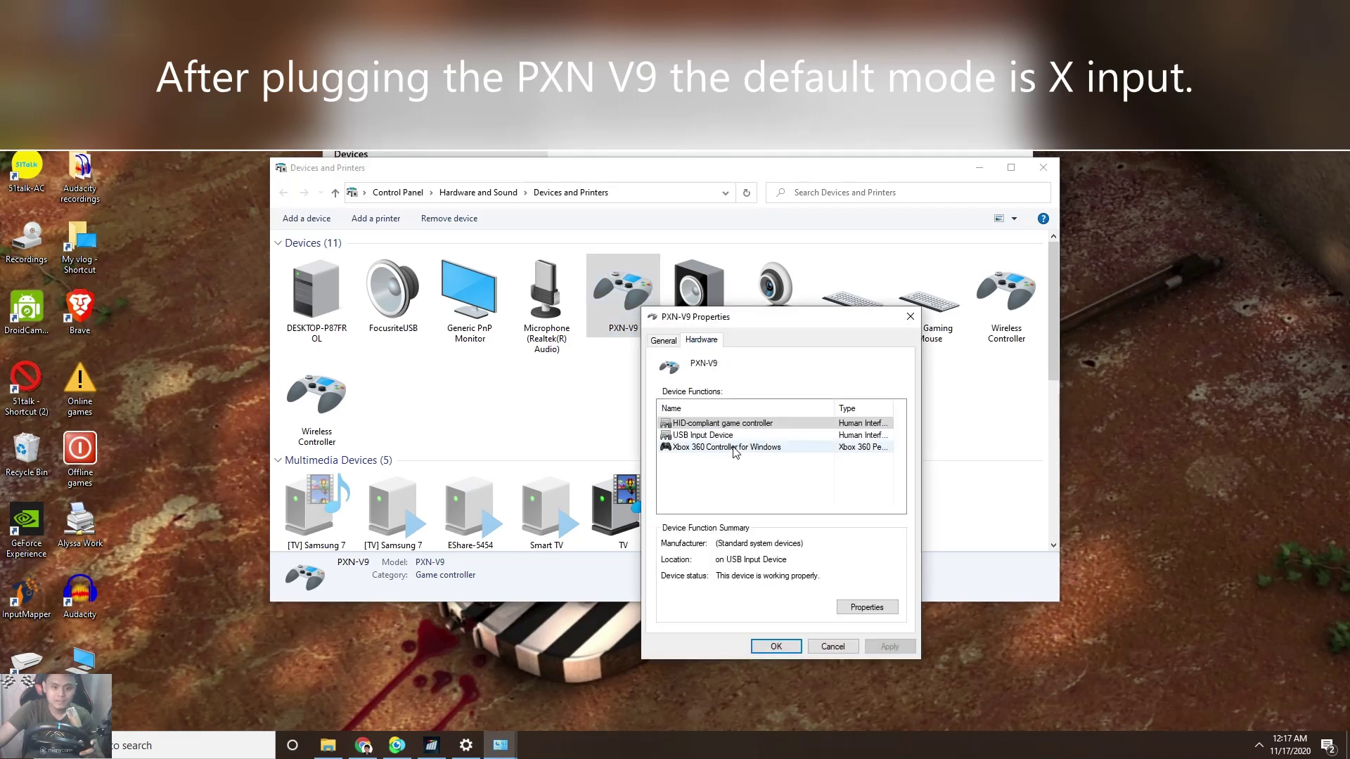
pyautogui.click(664, 341)
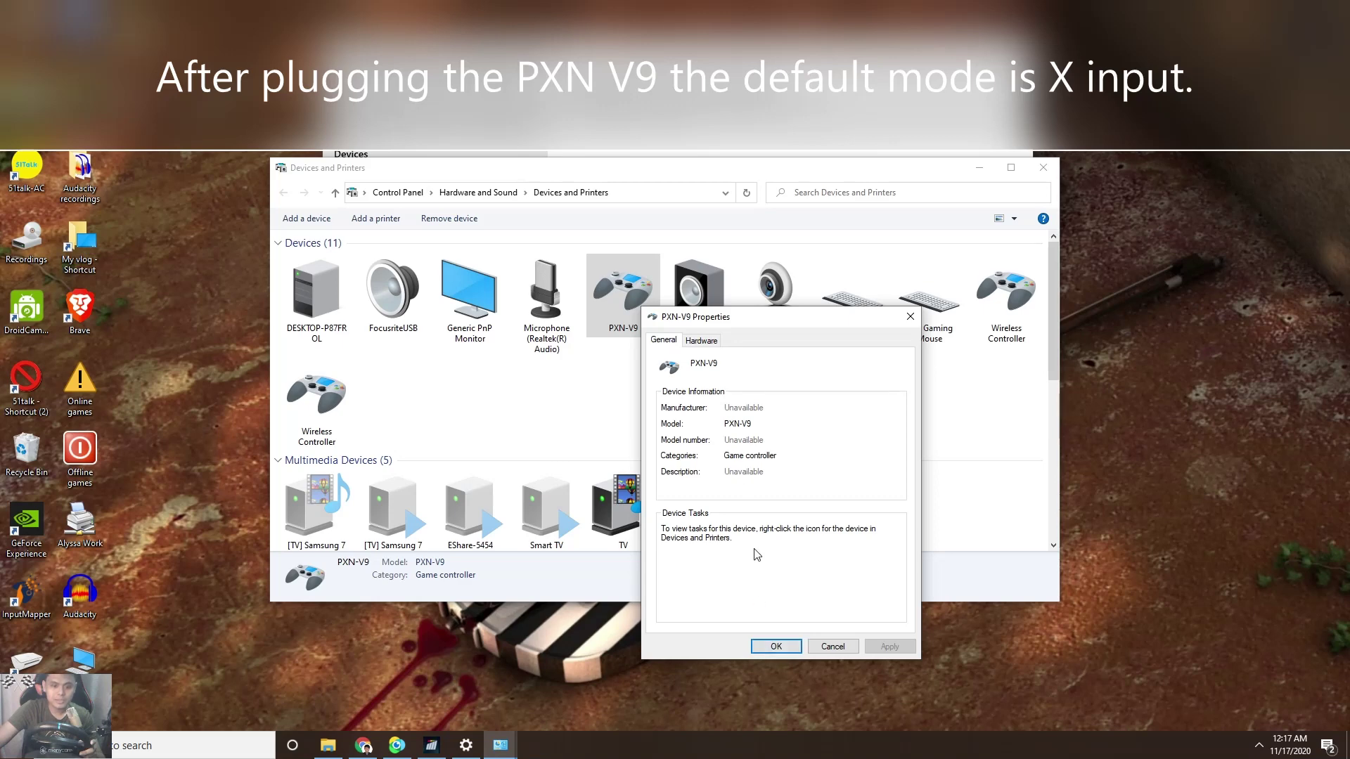
pyautogui.click(776, 646)
pyautogui.rightClick(623, 303)
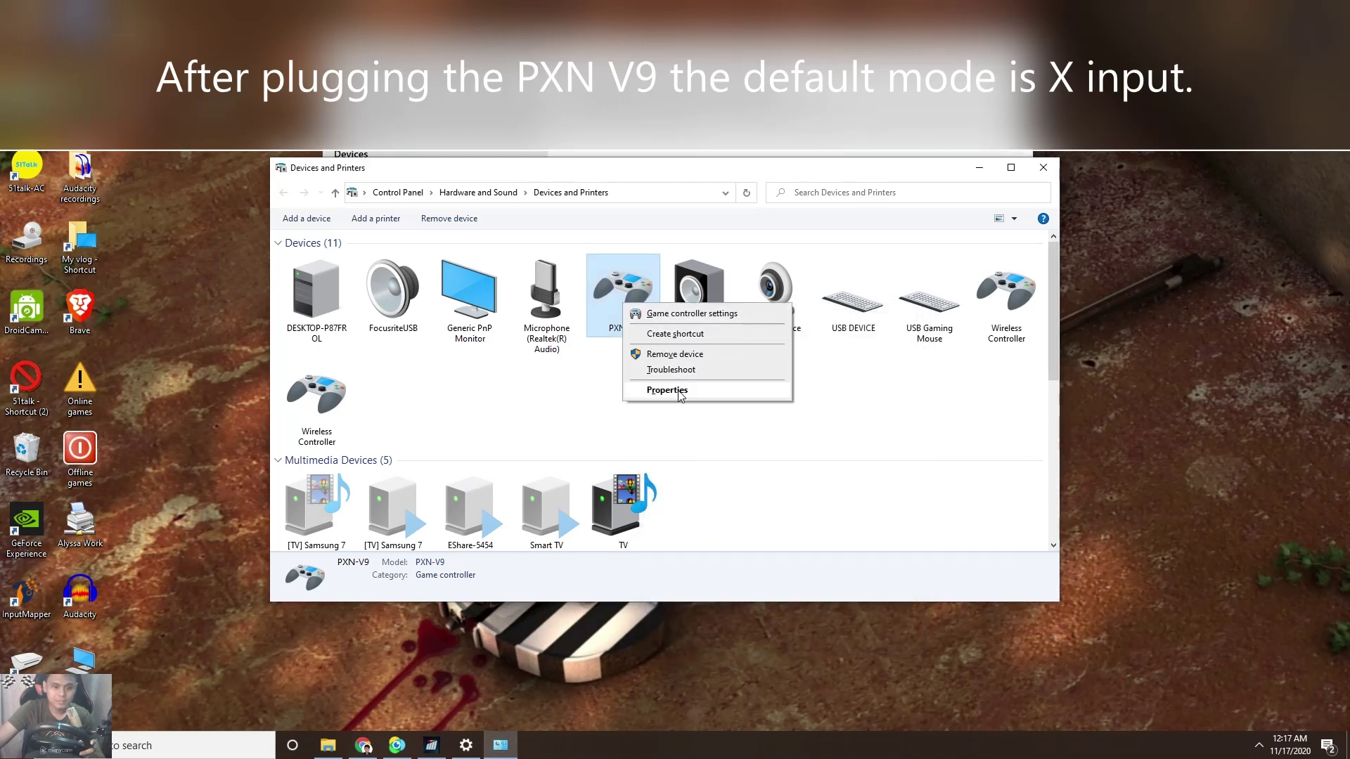
pyautogui.click(667, 391)
pyautogui.click(776, 645)
# Open the game controller settings for the PXN-V9 and view the controller's input test in its properties
pyautogui.rightClick(637, 302)
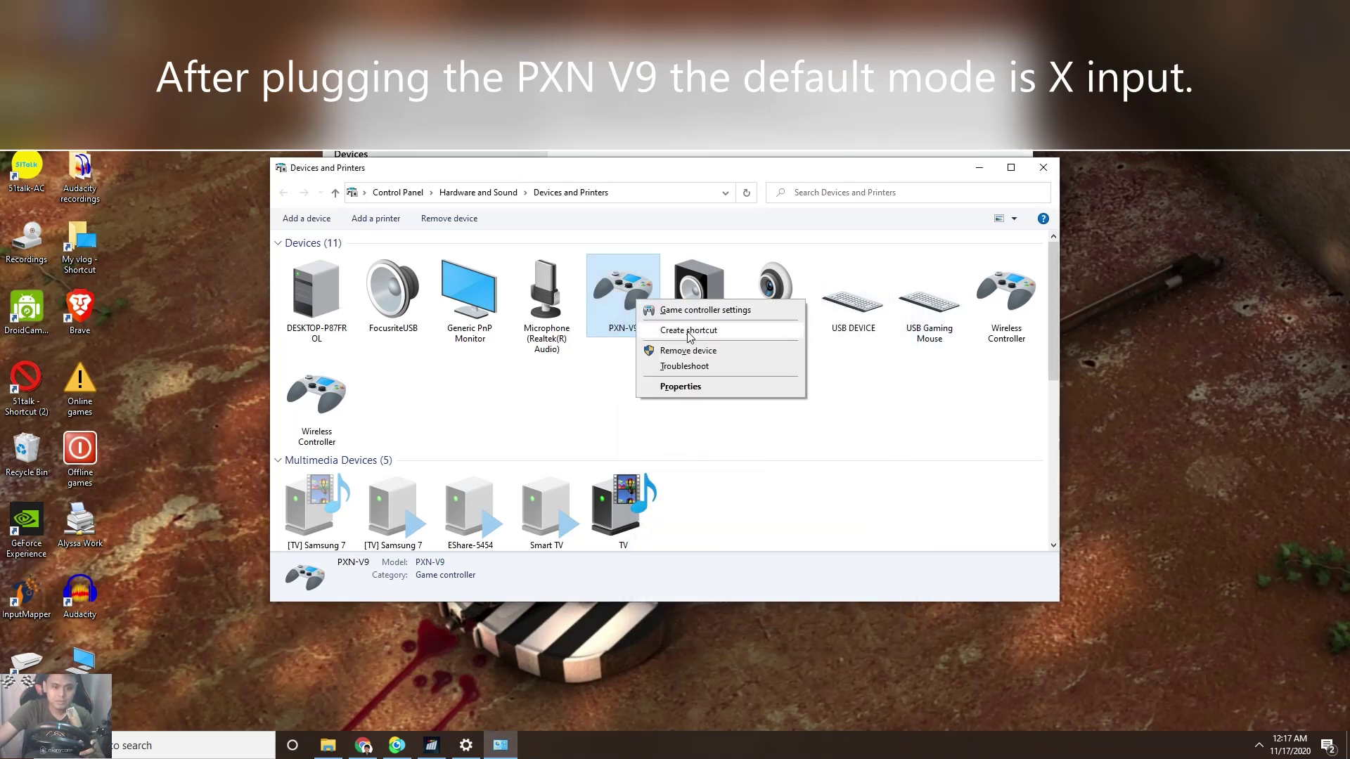
pyautogui.click(692, 310)
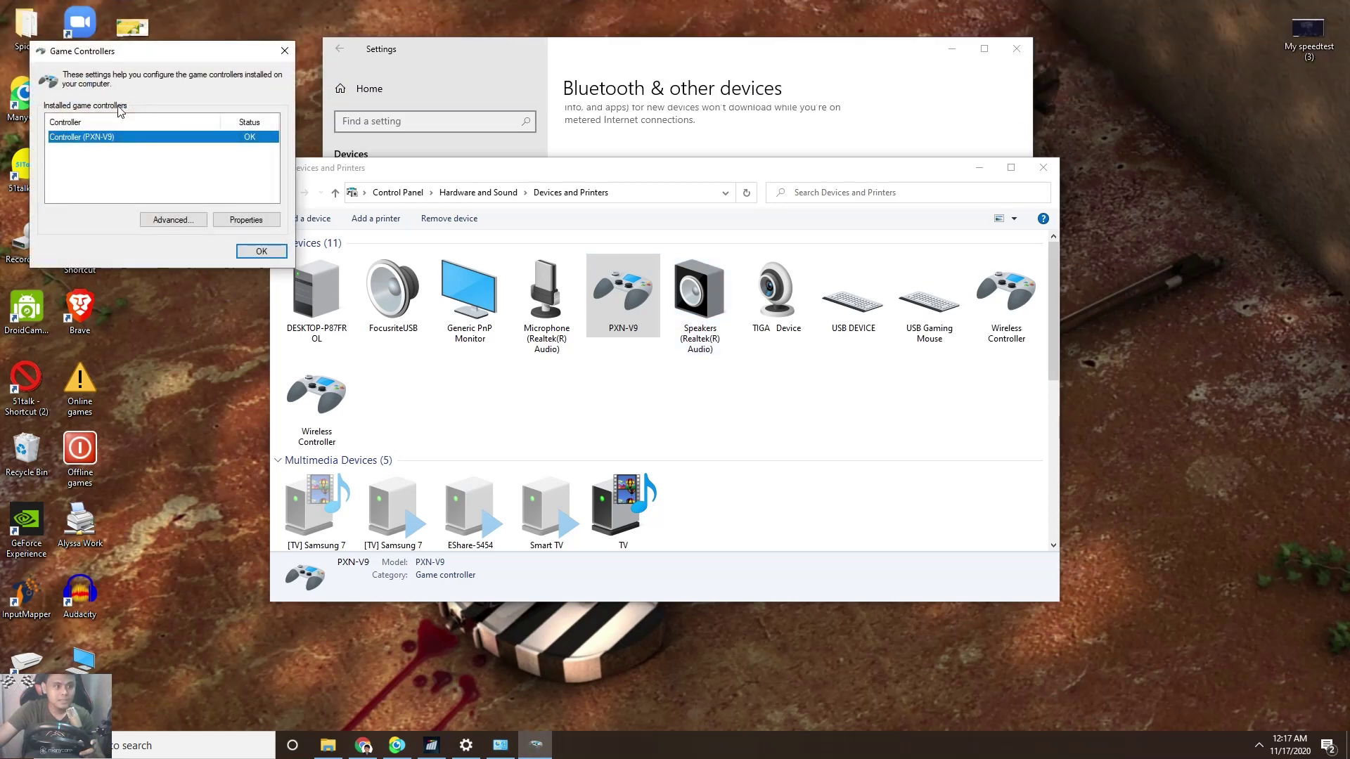
pyautogui.click(246, 219)
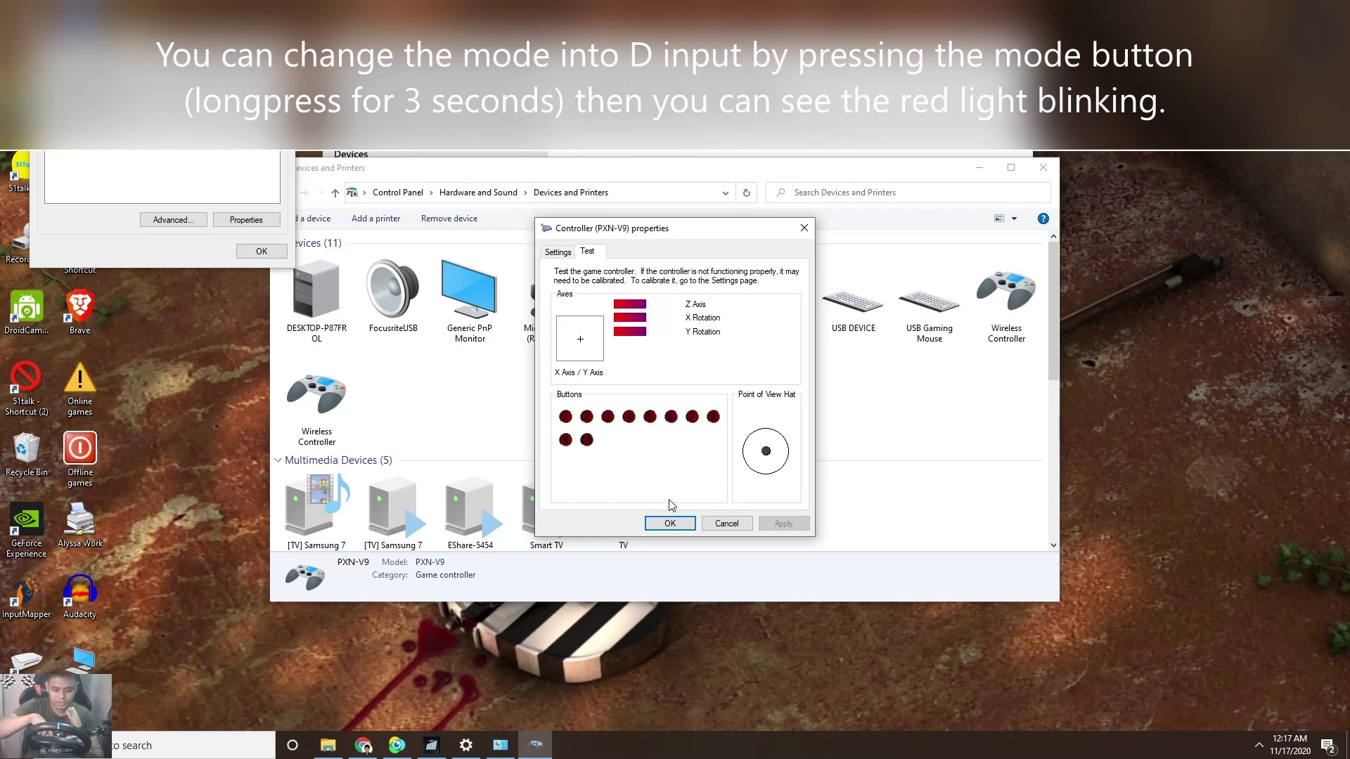
# Dismiss the Game Bar overlay and the game controller error, and close the Game Controllers dialog
pyautogui.press('super+g')
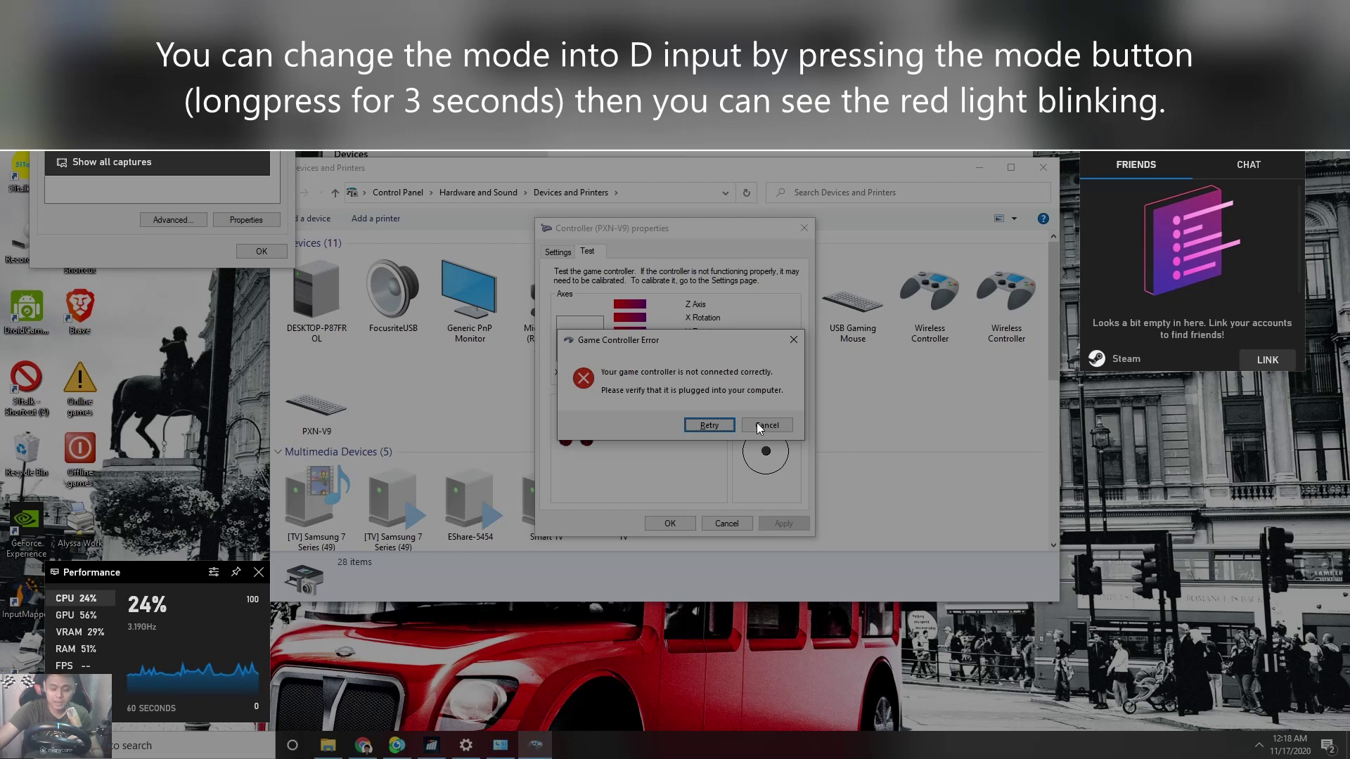
pyautogui.click(671, 496)
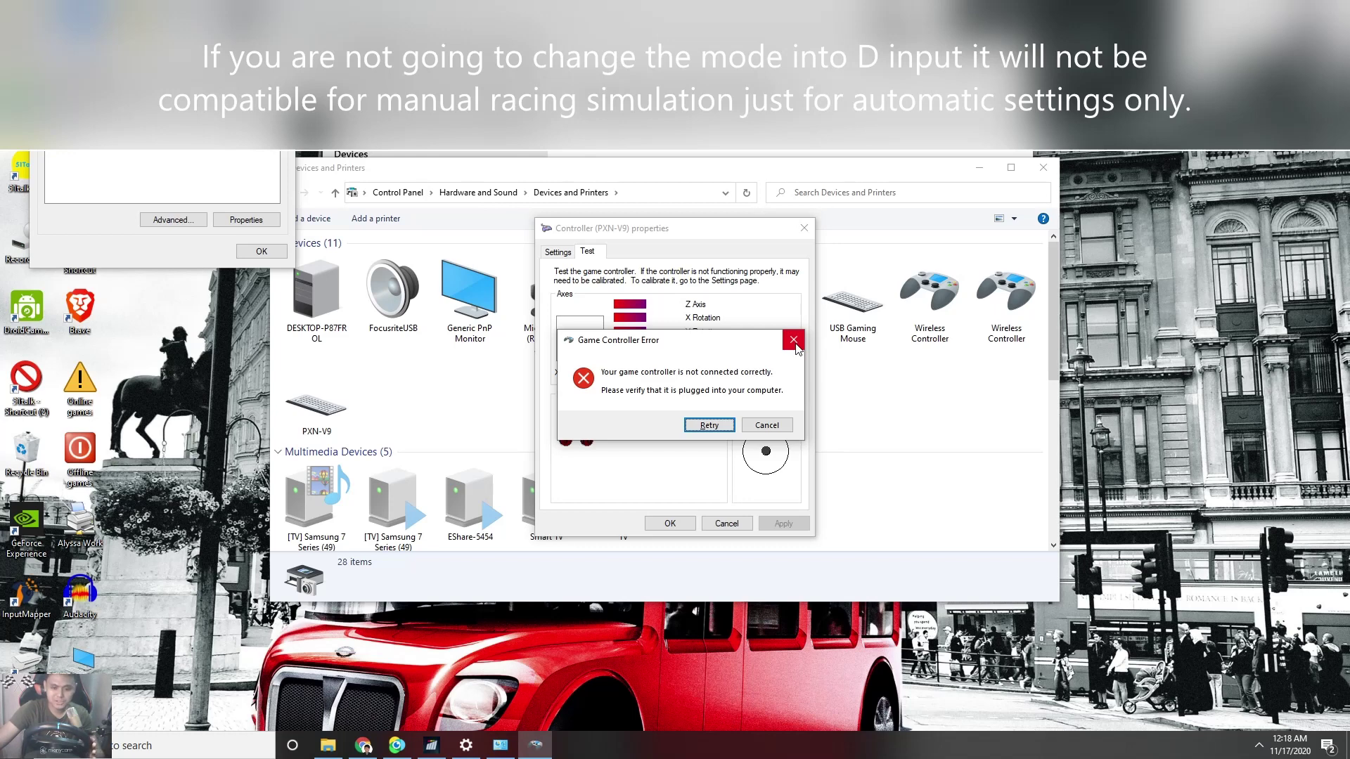
pyautogui.click(766, 429)
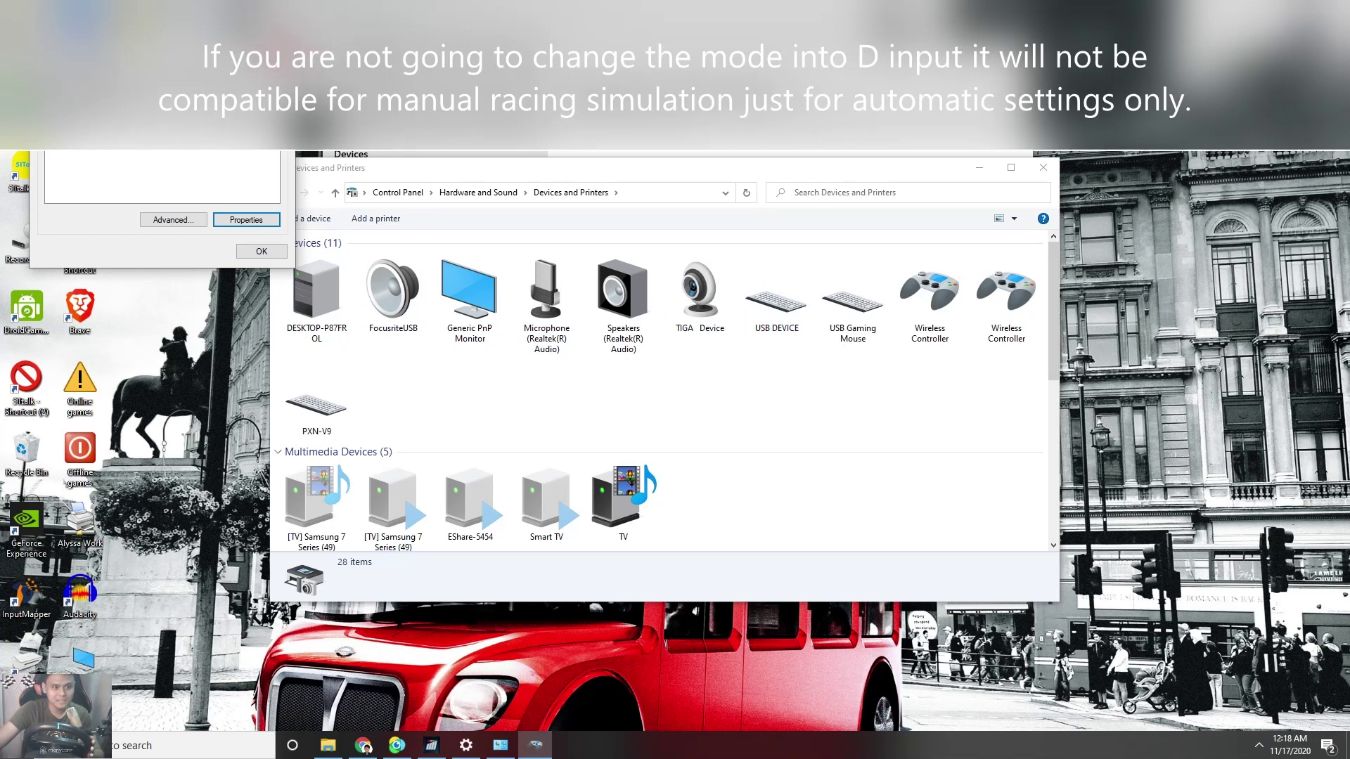
pyautogui.click(284, 49)
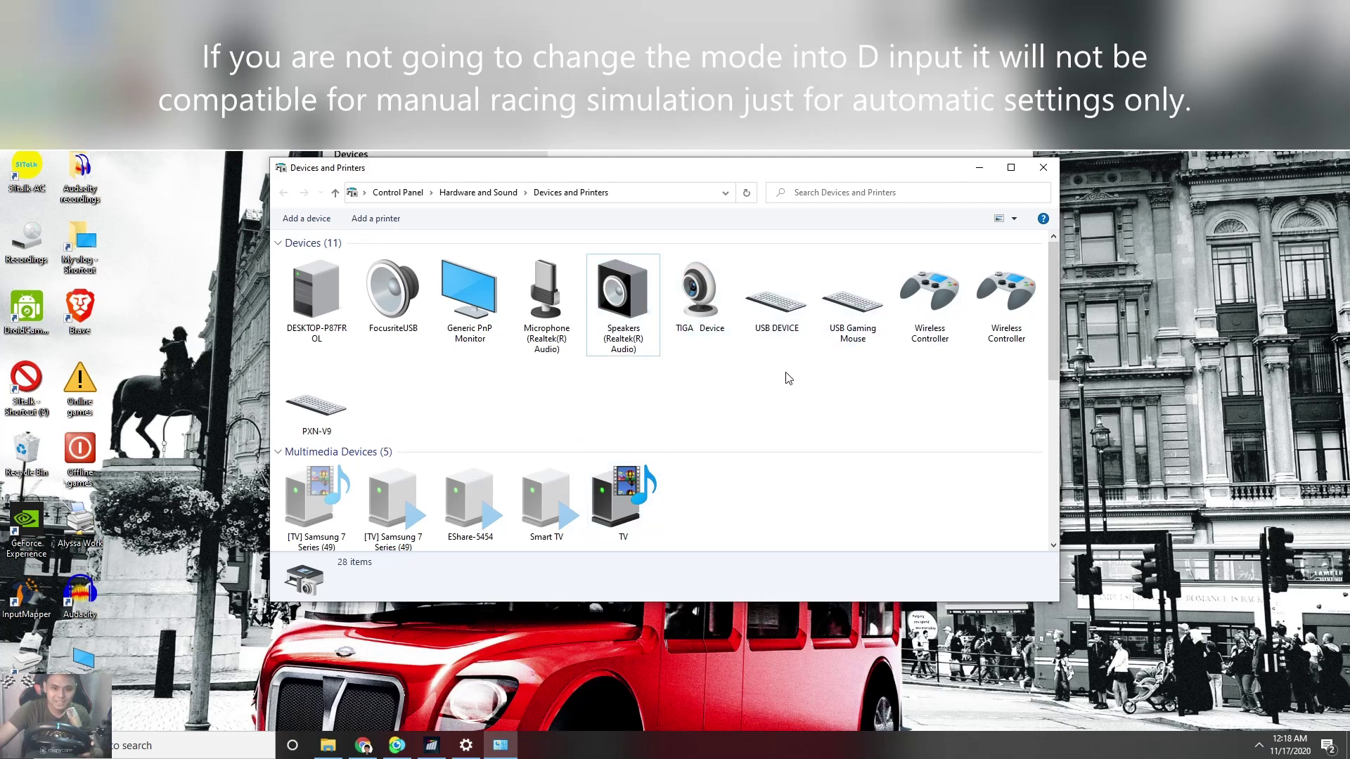
# Look through the device list, and close and reopen Devices and Printers to refresh it
pyautogui.scroll(-5, 710, 411)
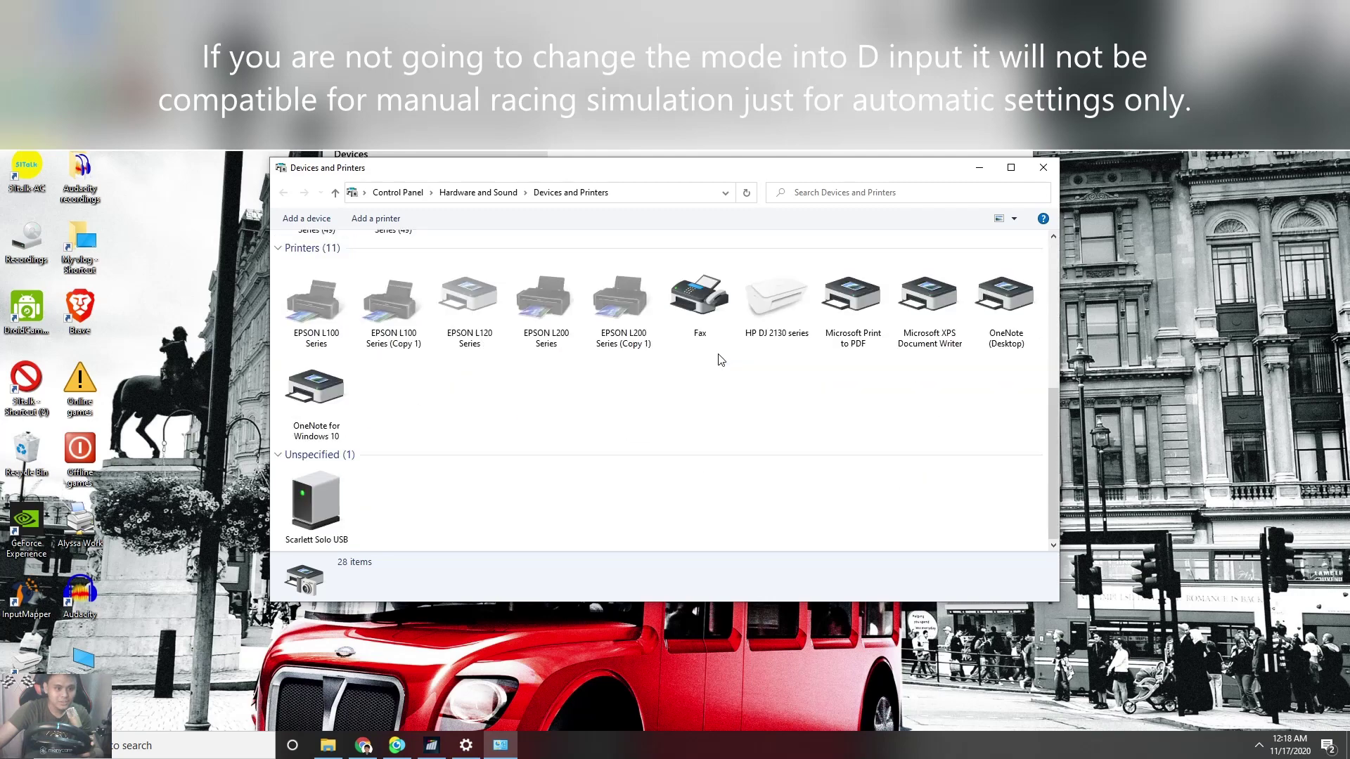
pyautogui.scroll(5, 699, 389)
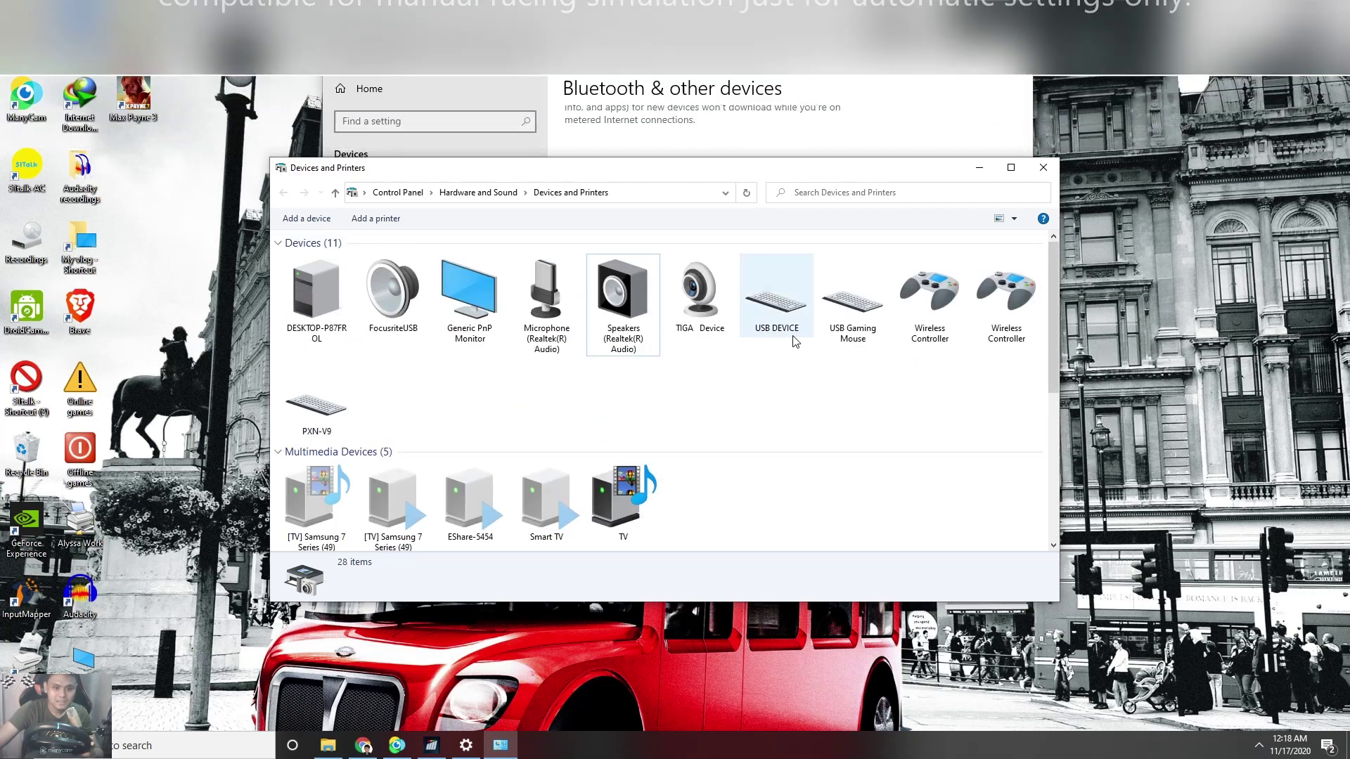
pyautogui.scroll(-3, 855, 382)
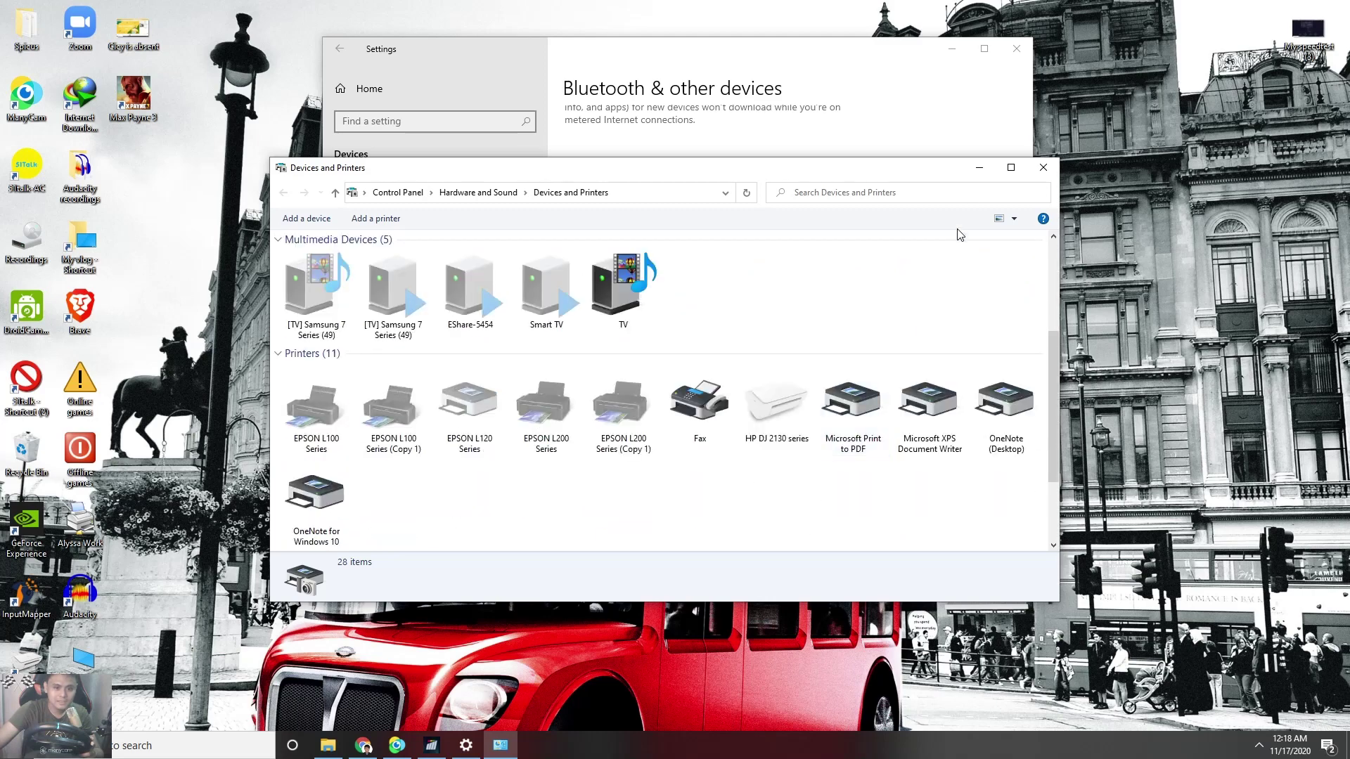
pyautogui.click(1043, 167)
pyautogui.click(608, 279)
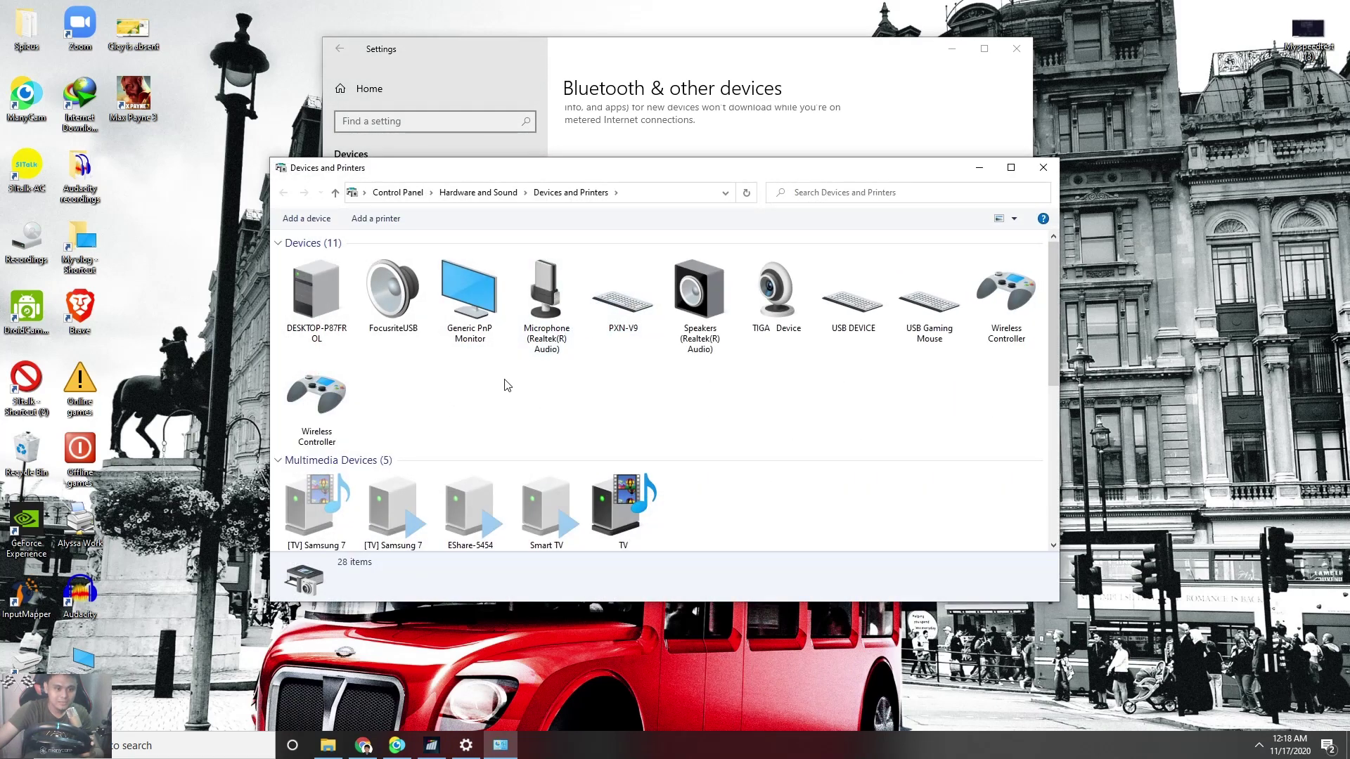
# Open the game controller settings for the re-detected PXN-V9 and show its Base Test in the controller properties
pyautogui.click(623, 302)
pyautogui.rightClick(622, 323)
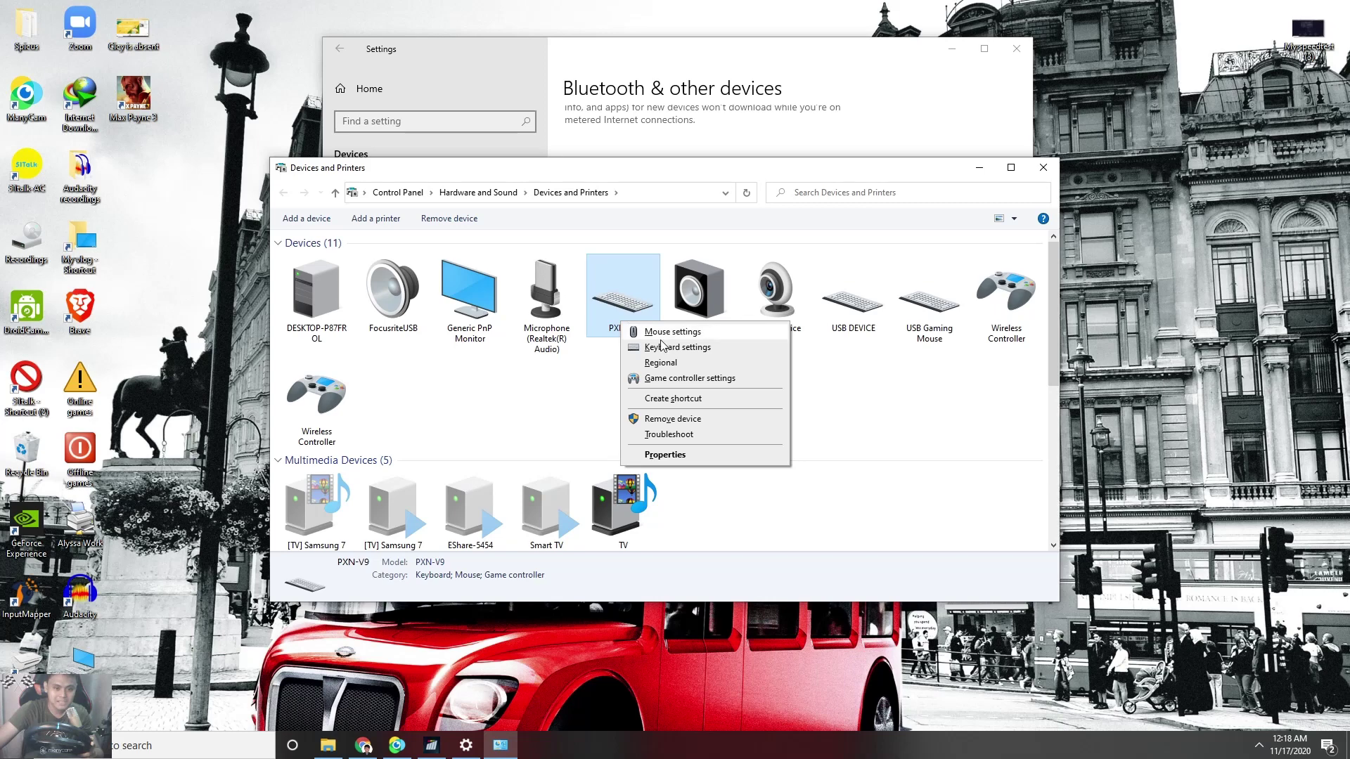
pyautogui.click(644, 380)
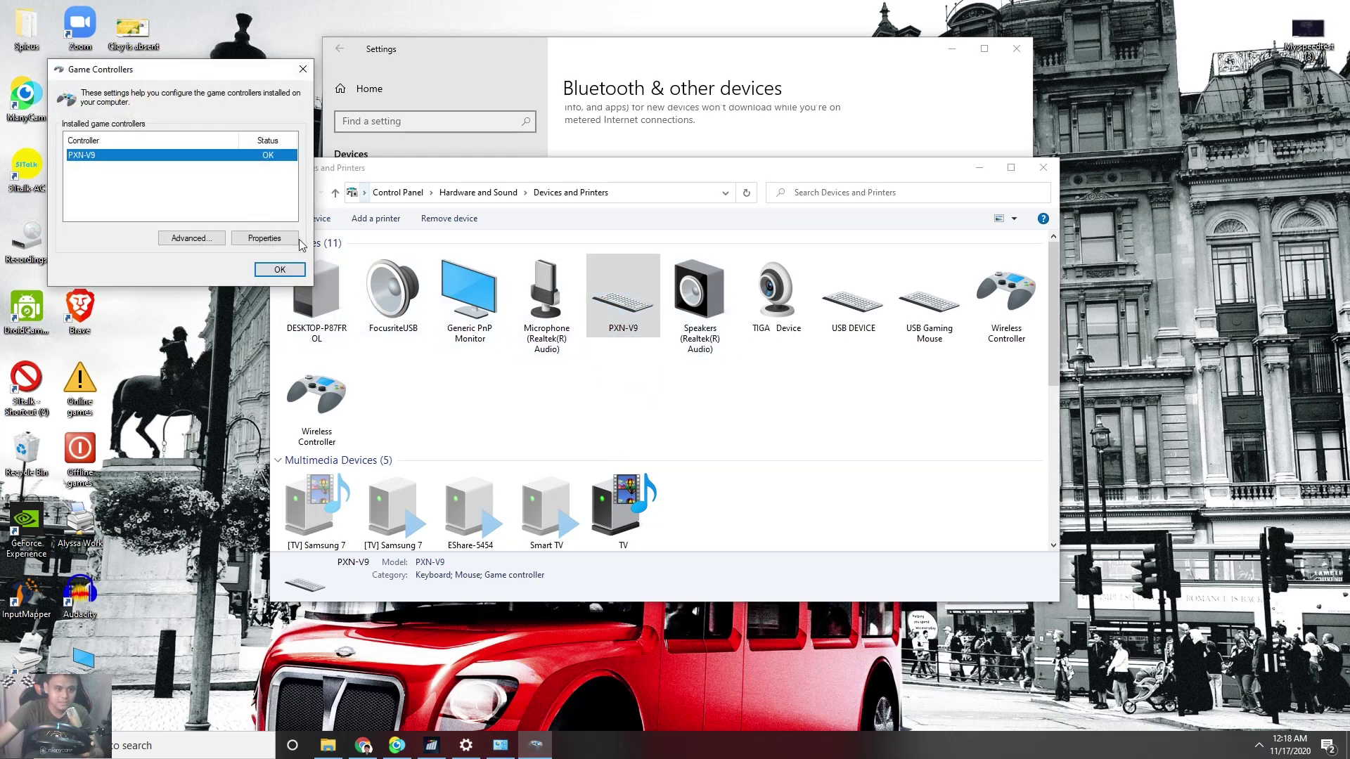
pyautogui.press('Escape')
pyautogui.rightClick(624, 299)
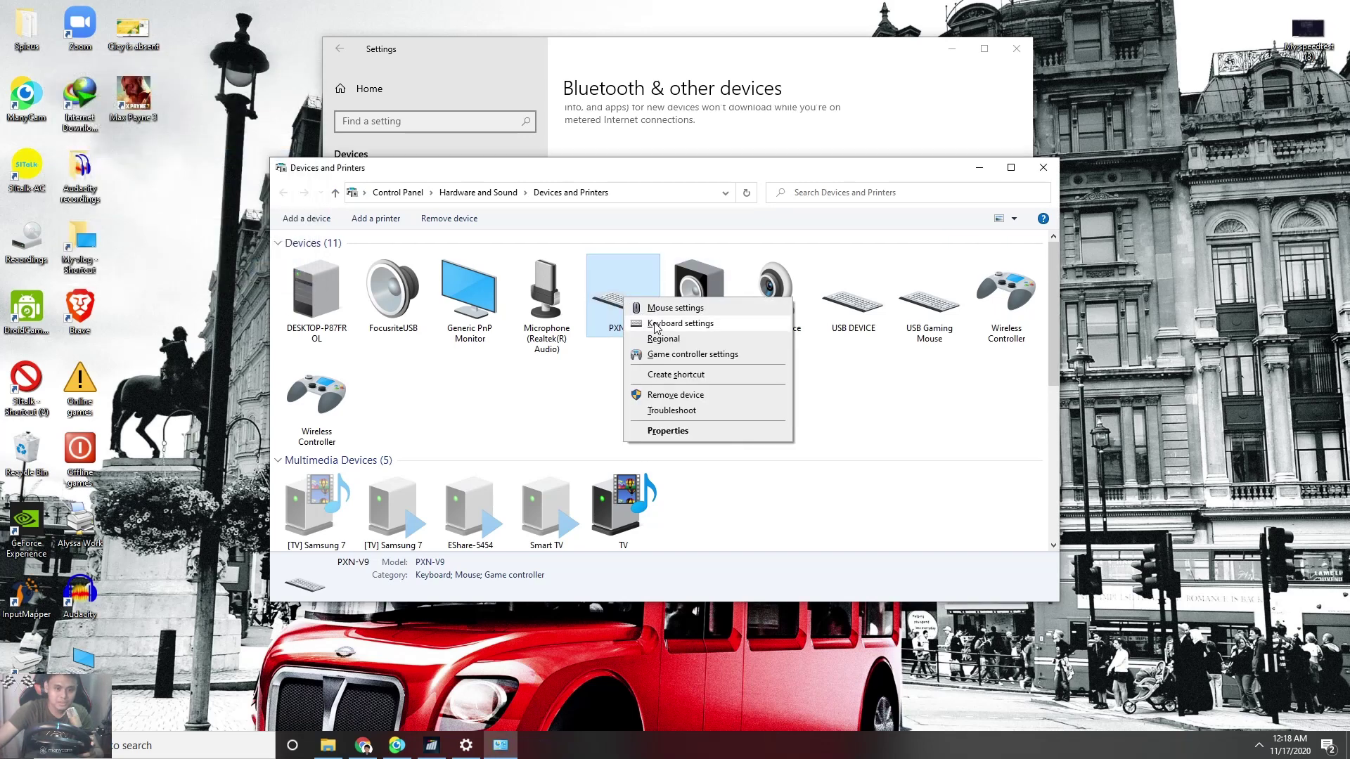
pyautogui.click(681, 360)
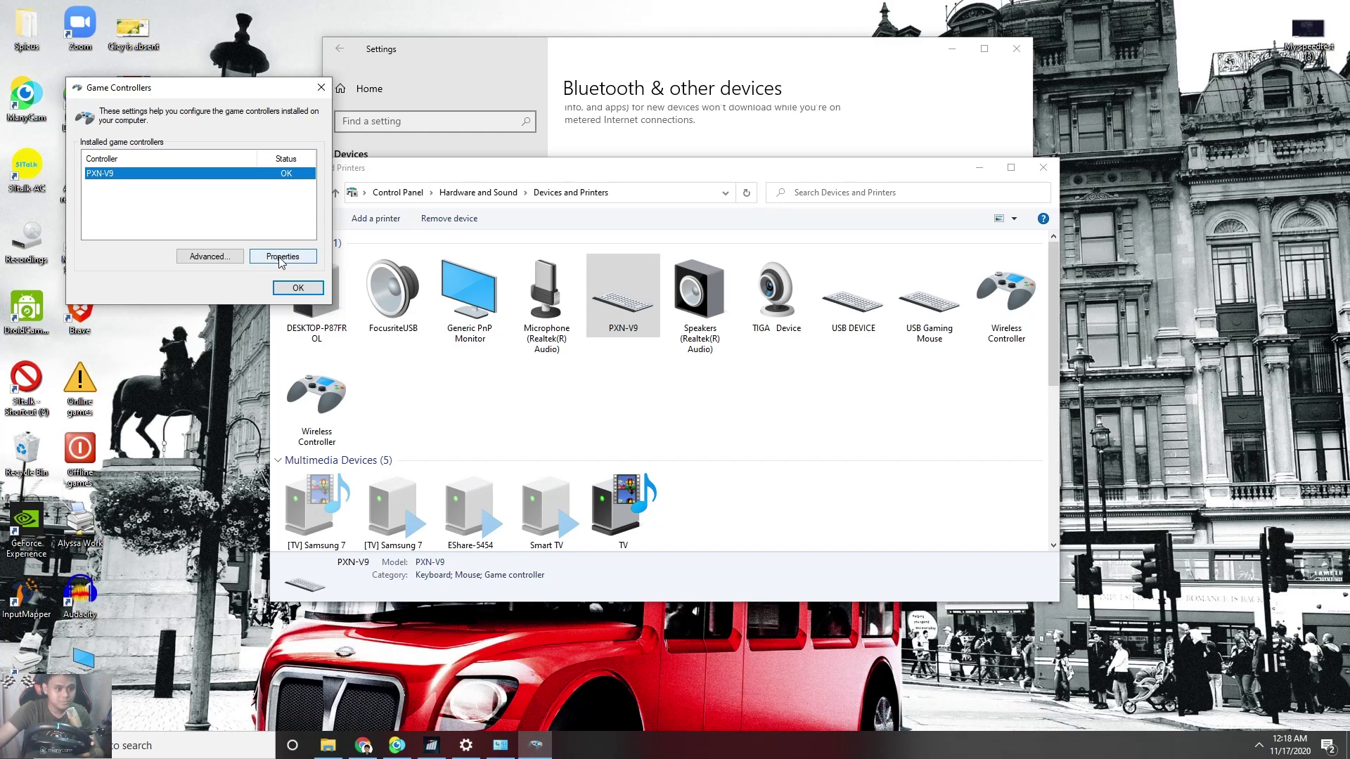
pyautogui.click(282, 257)
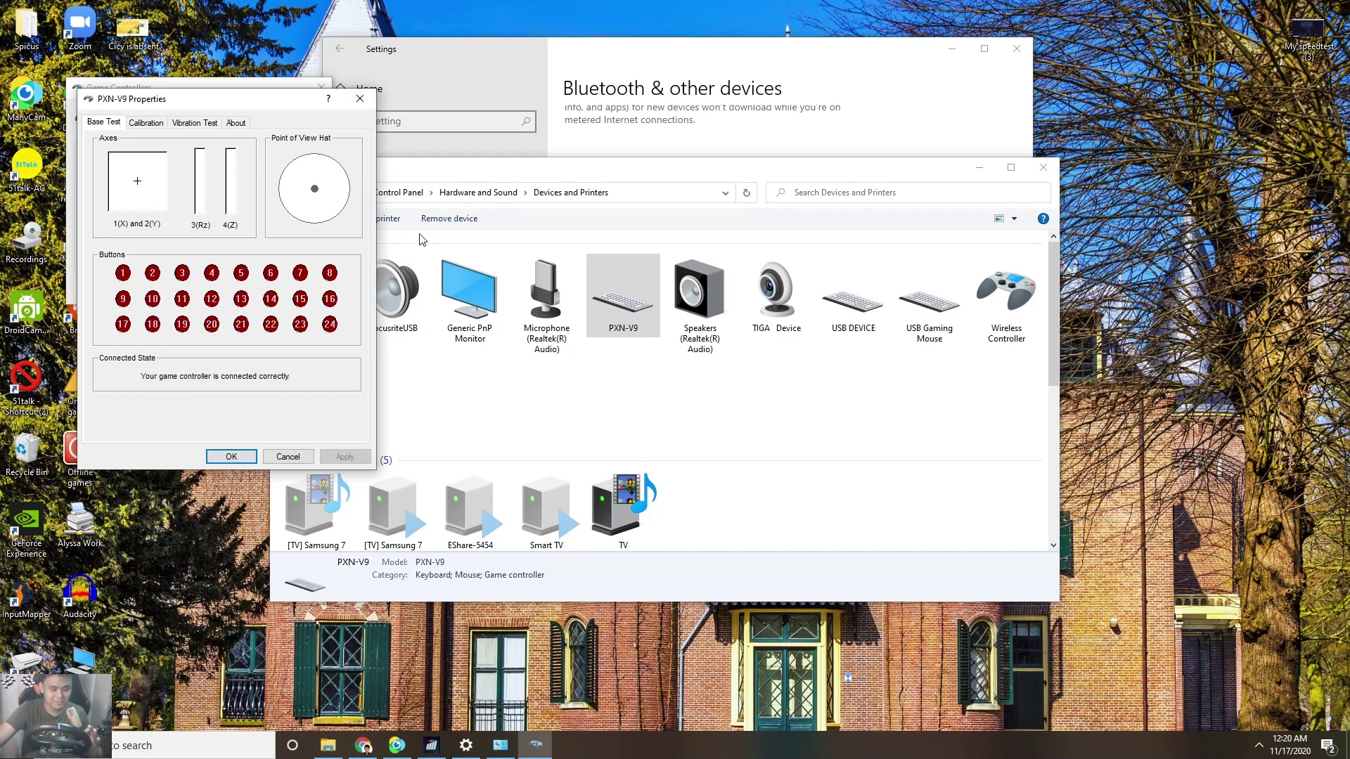
# Close the PXN-V9 properties, the Game Controllers dialog, the Devices and Printers window and the Settings window
pyautogui.click(363, 107)
pyautogui.click(321, 86)
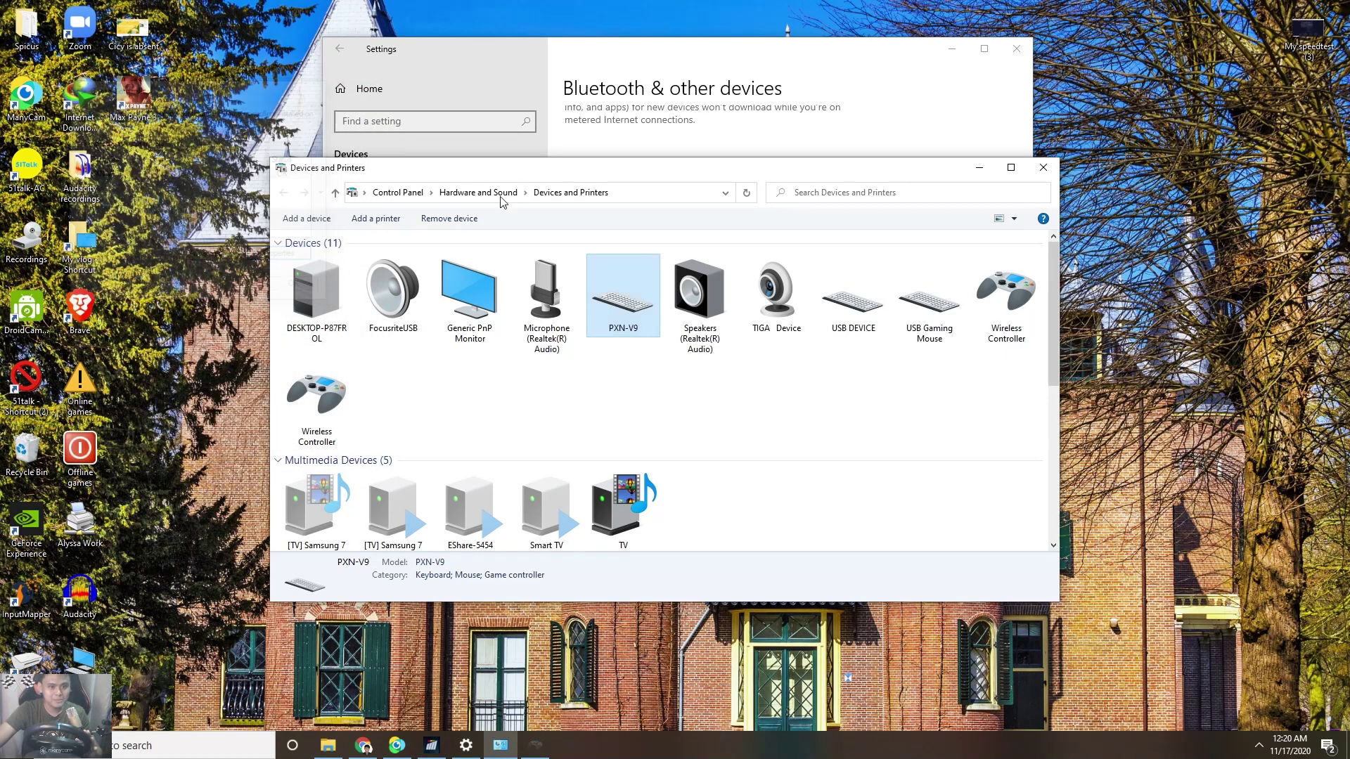
pyautogui.click(1044, 168)
pyautogui.click(1017, 48)
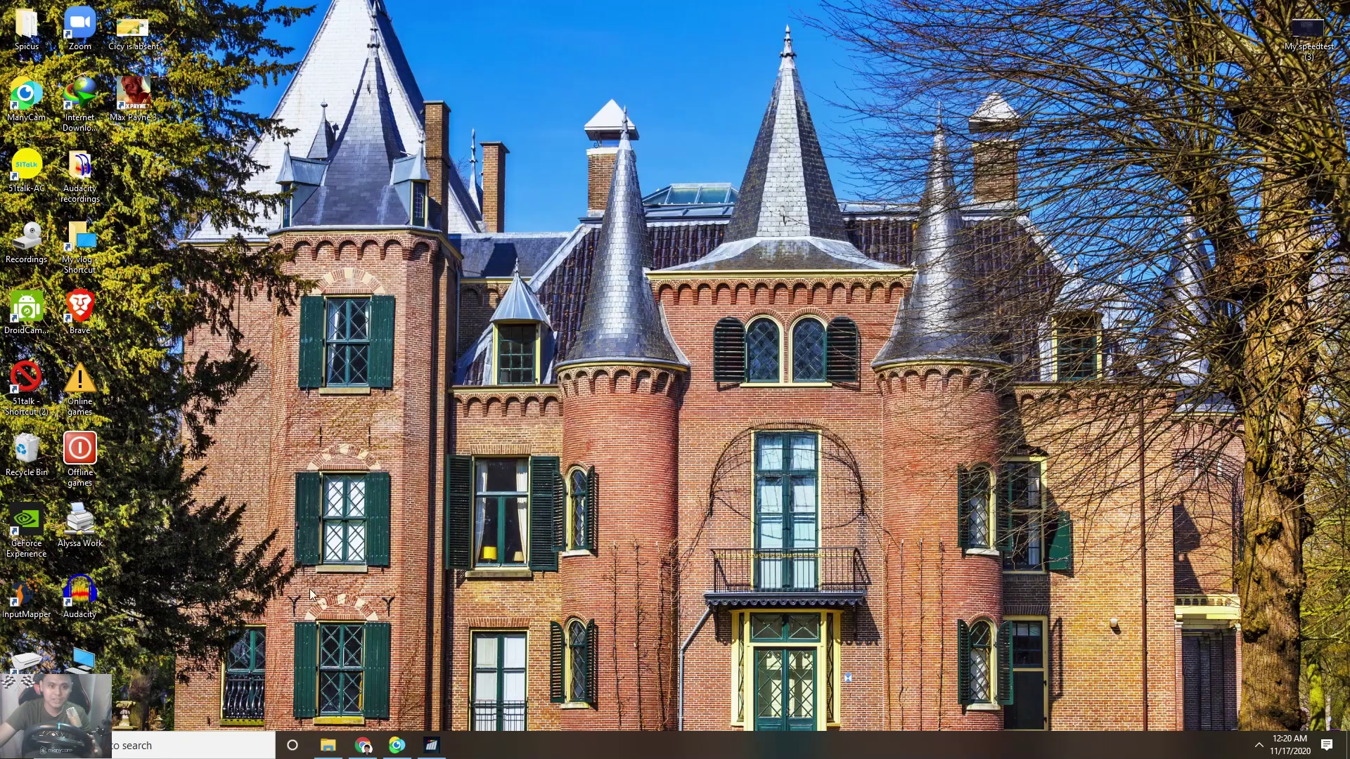
# Switch to Project CARS 2, leave the Audio options and open the Controls options
pyautogui.click(431, 745)
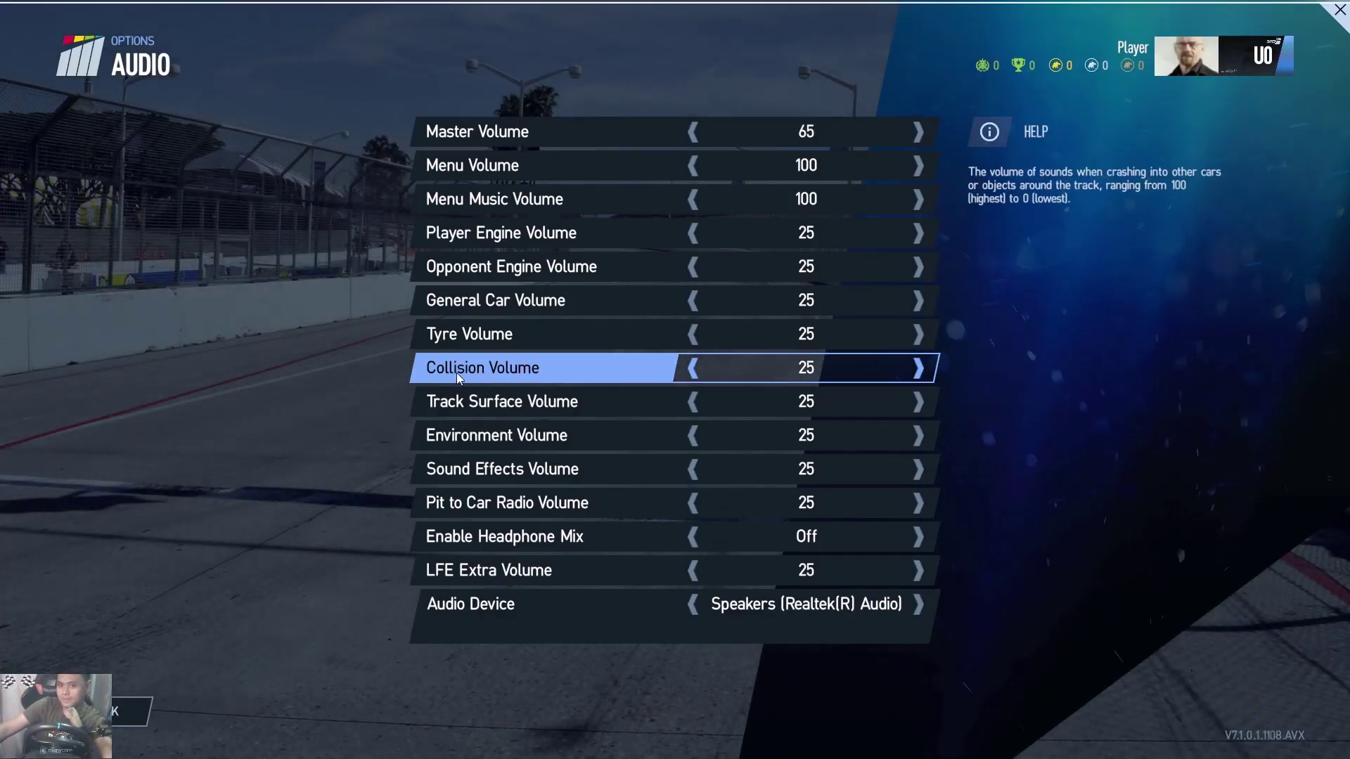
pyautogui.press('Escape')
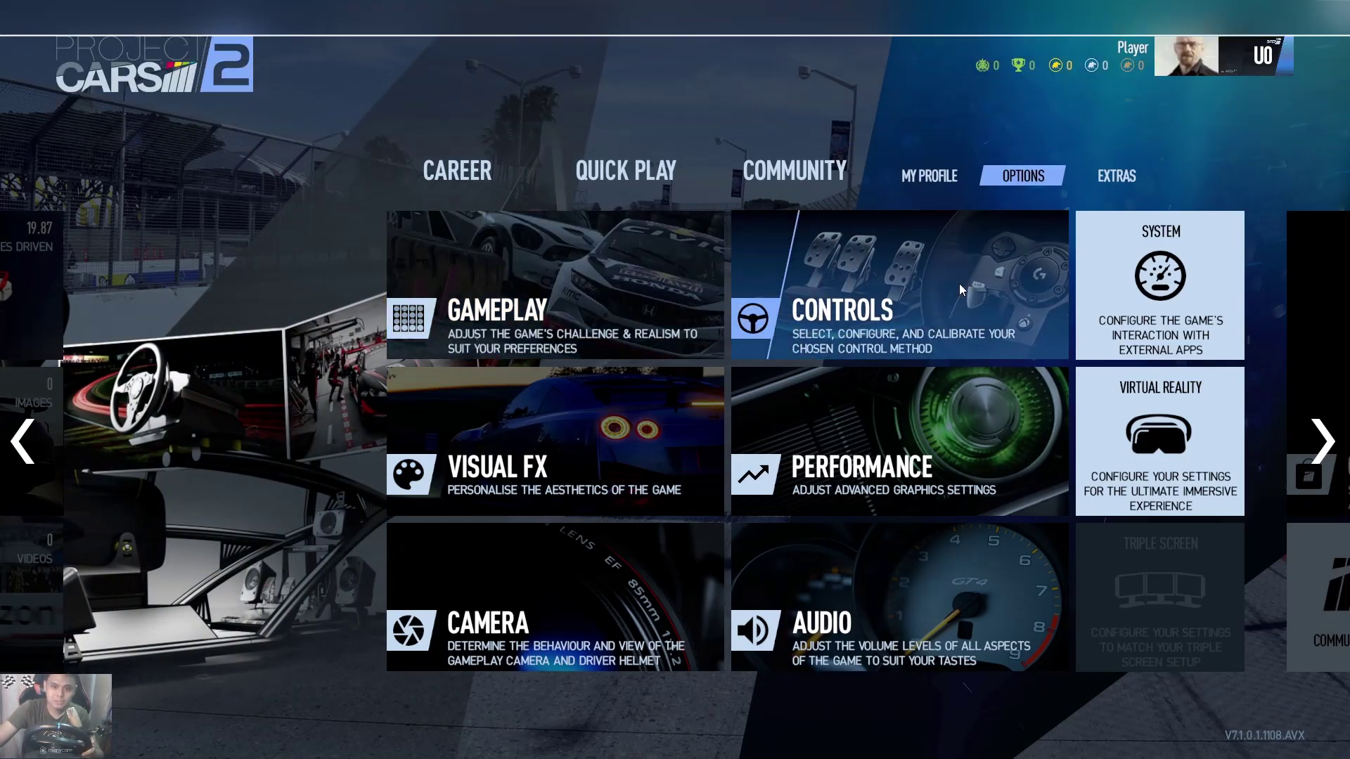
pyautogui.click(935, 306)
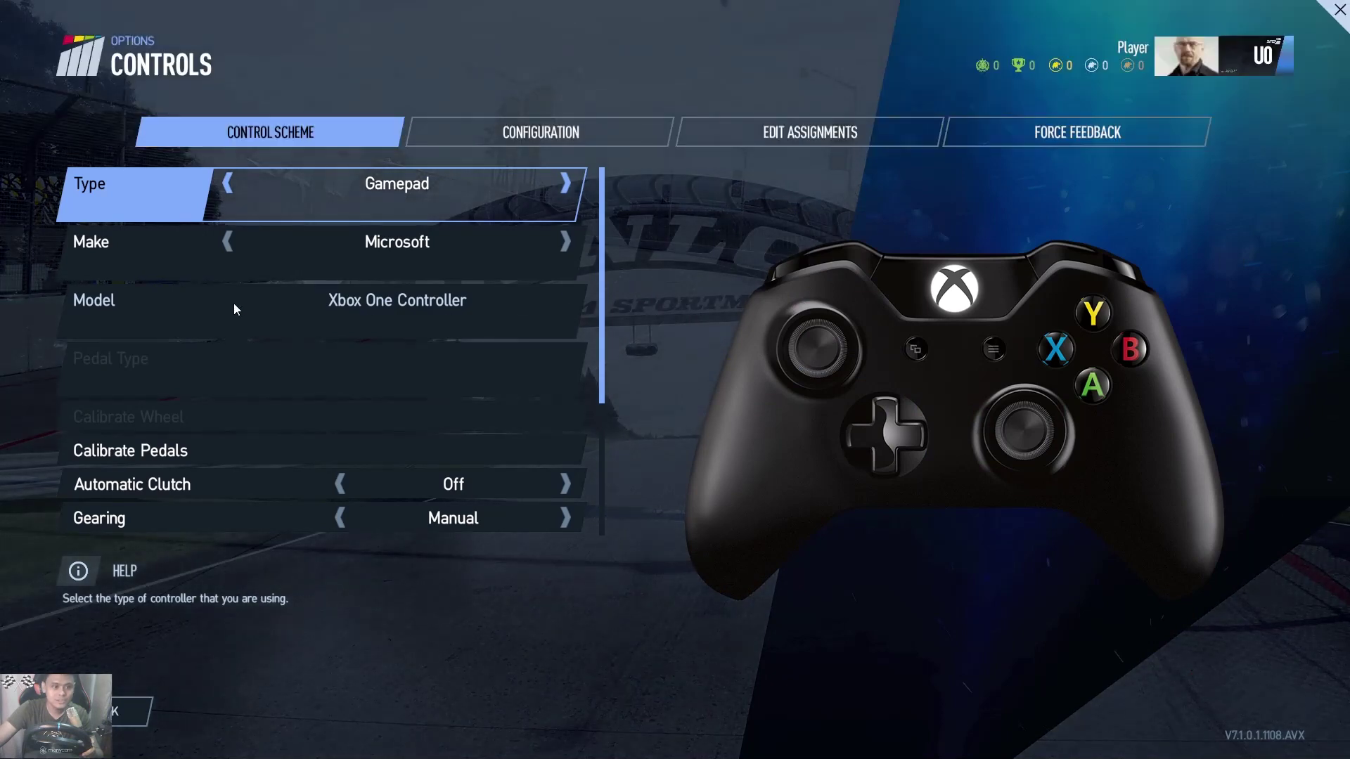
# Set the controller type to Wheel and go through the available makes, including Legacy, Custom, Logitech and Fanatec, up to Thrustmaster
pyautogui.click(566, 183)
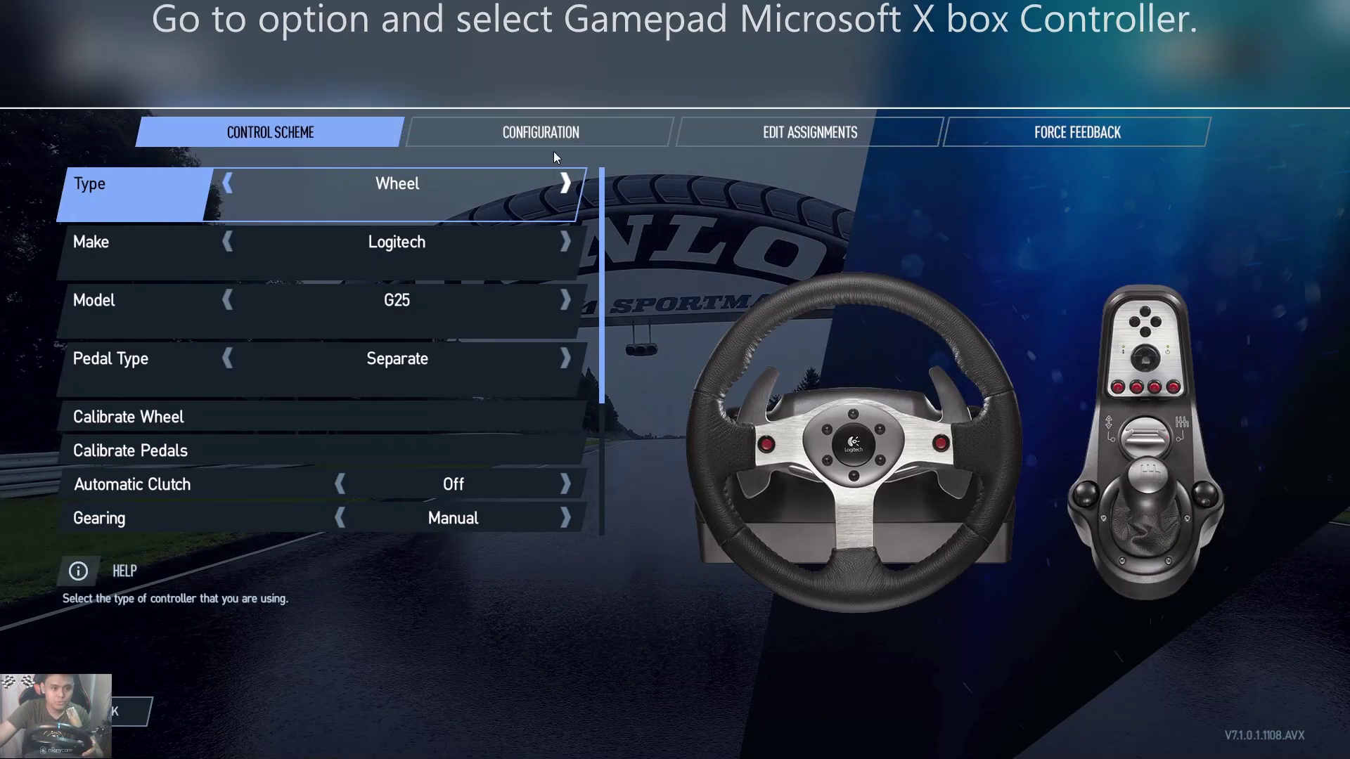
pyautogui.click(562, 255)
pyautogui.click(562, 252)
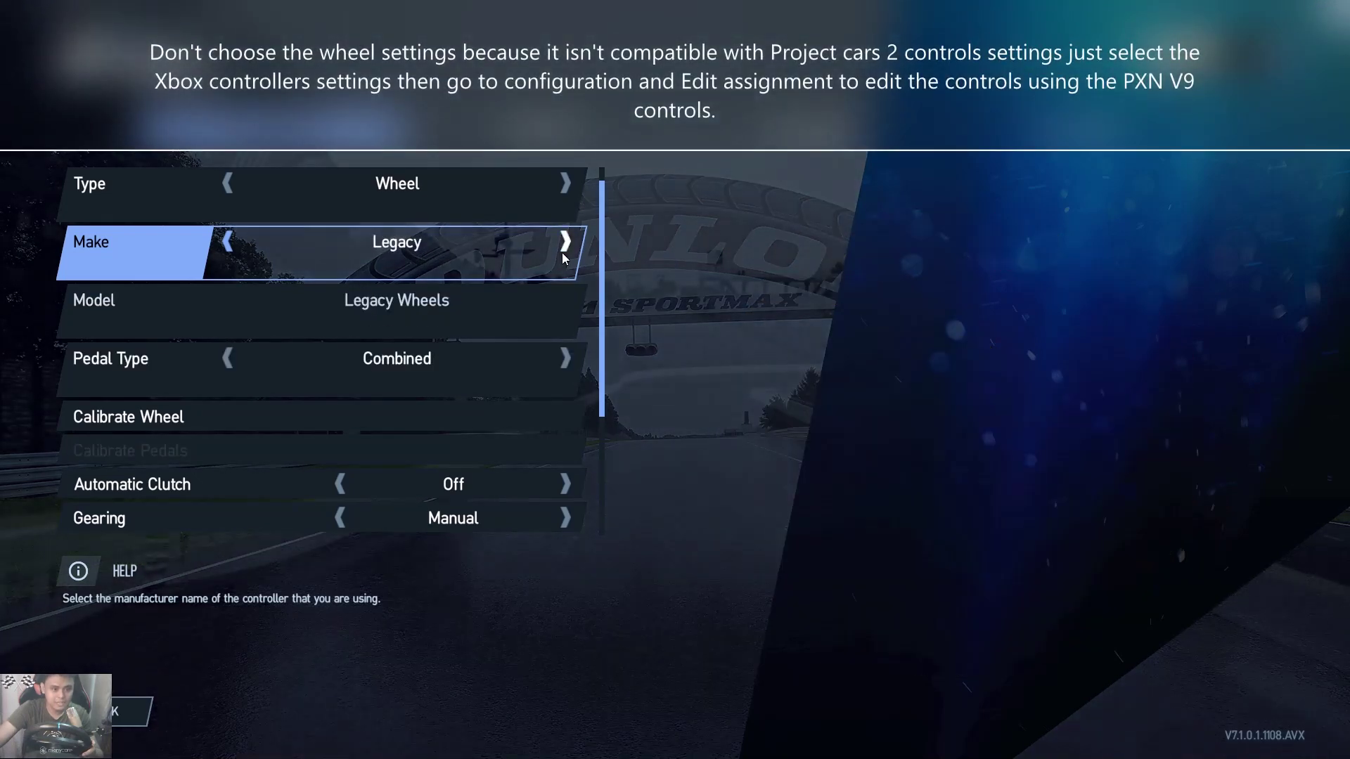
pyautogui.click(563, 252)
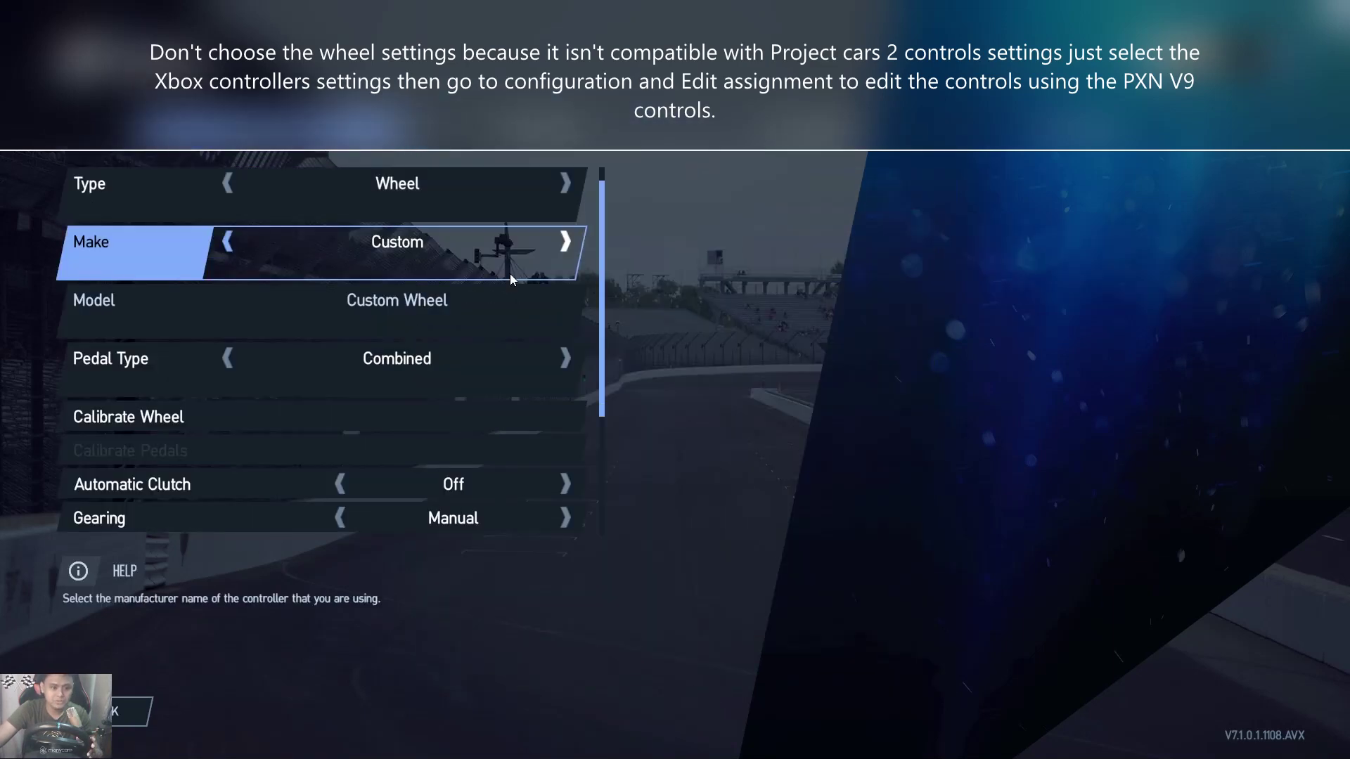
pyautogui.click(566, 246)
pyautogui.click(559, 251)
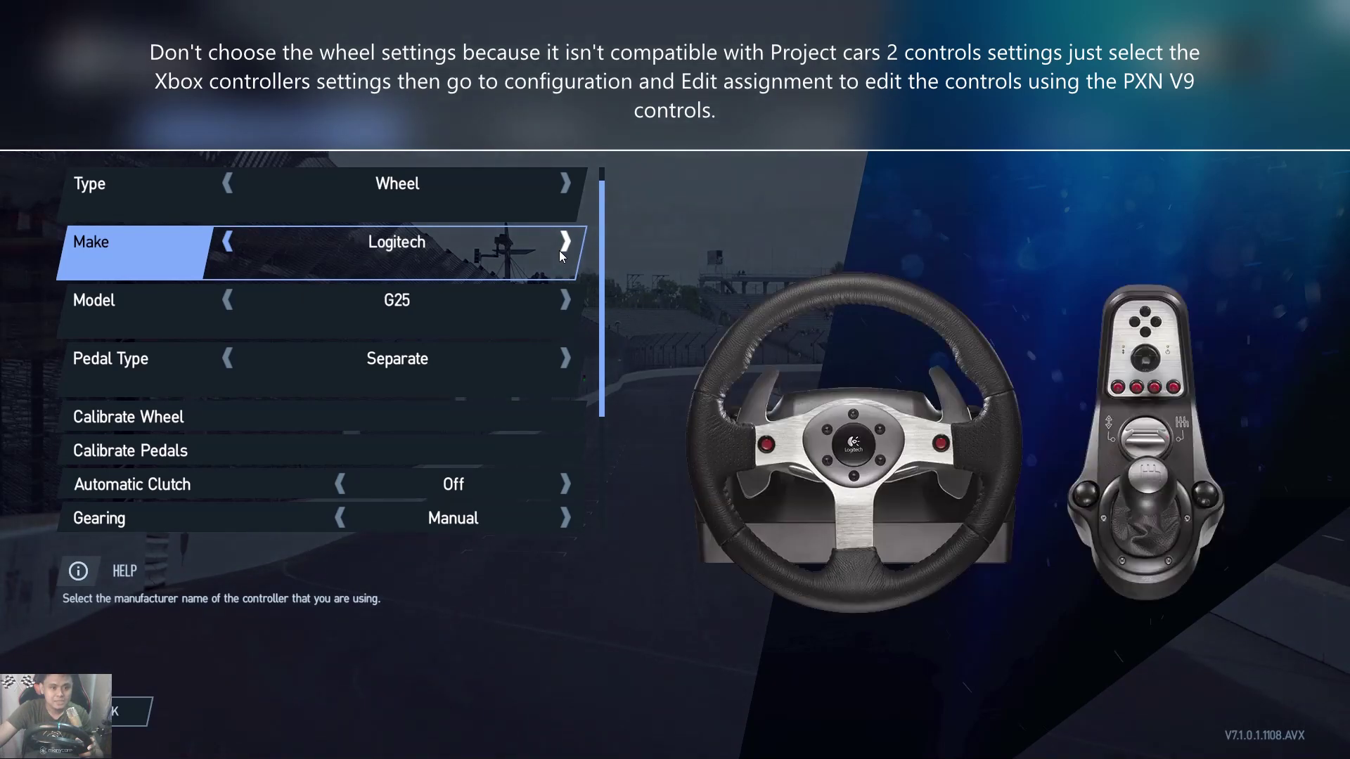
pyautogui.click(559, 250)
pyautogui.click(558, 250)
pyautogui.click(559, 251)
pyautogui.click(559, 250)
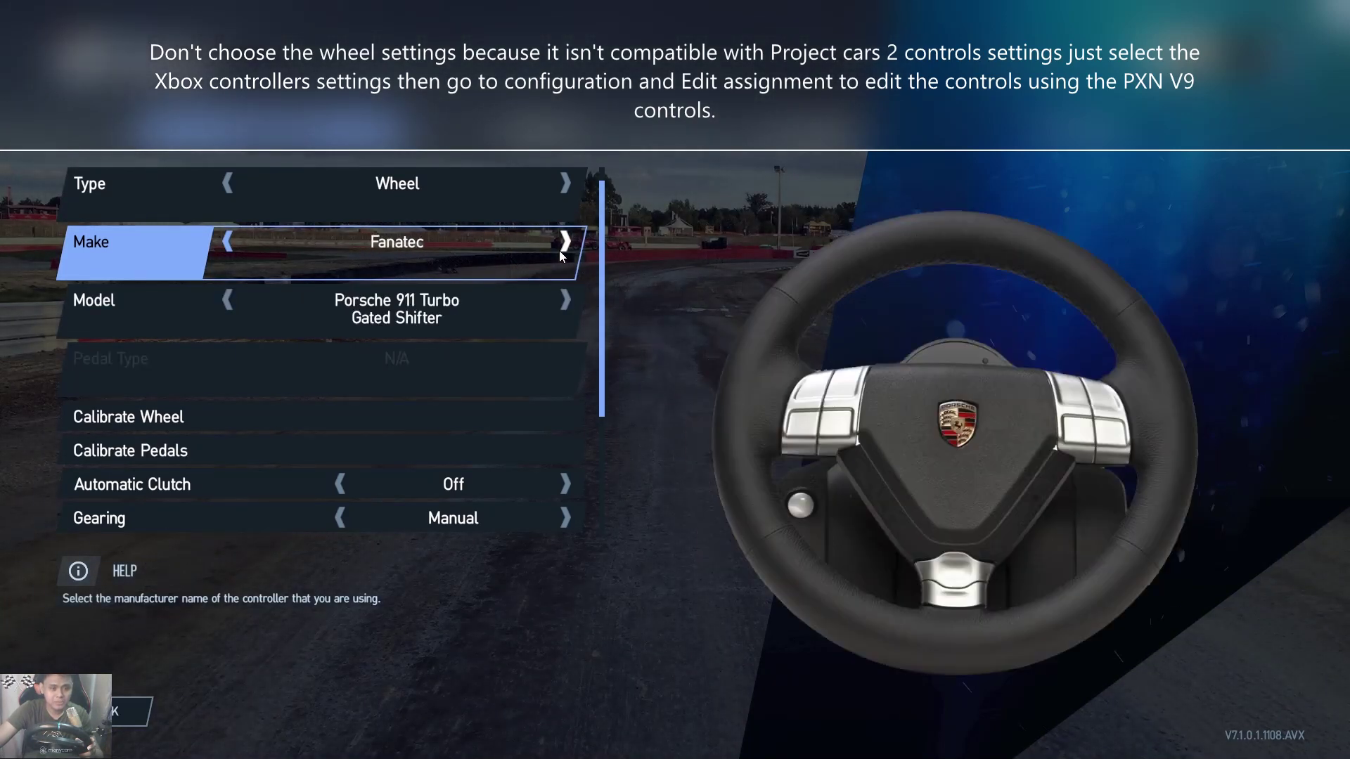
pyautogui.click(559, 250)
pyautogui.click(558, 250)
# Go through the Thrustmaster wheel models from Ferrari F430 Force Feedback to TMX
pyautogui.click(561, 302)
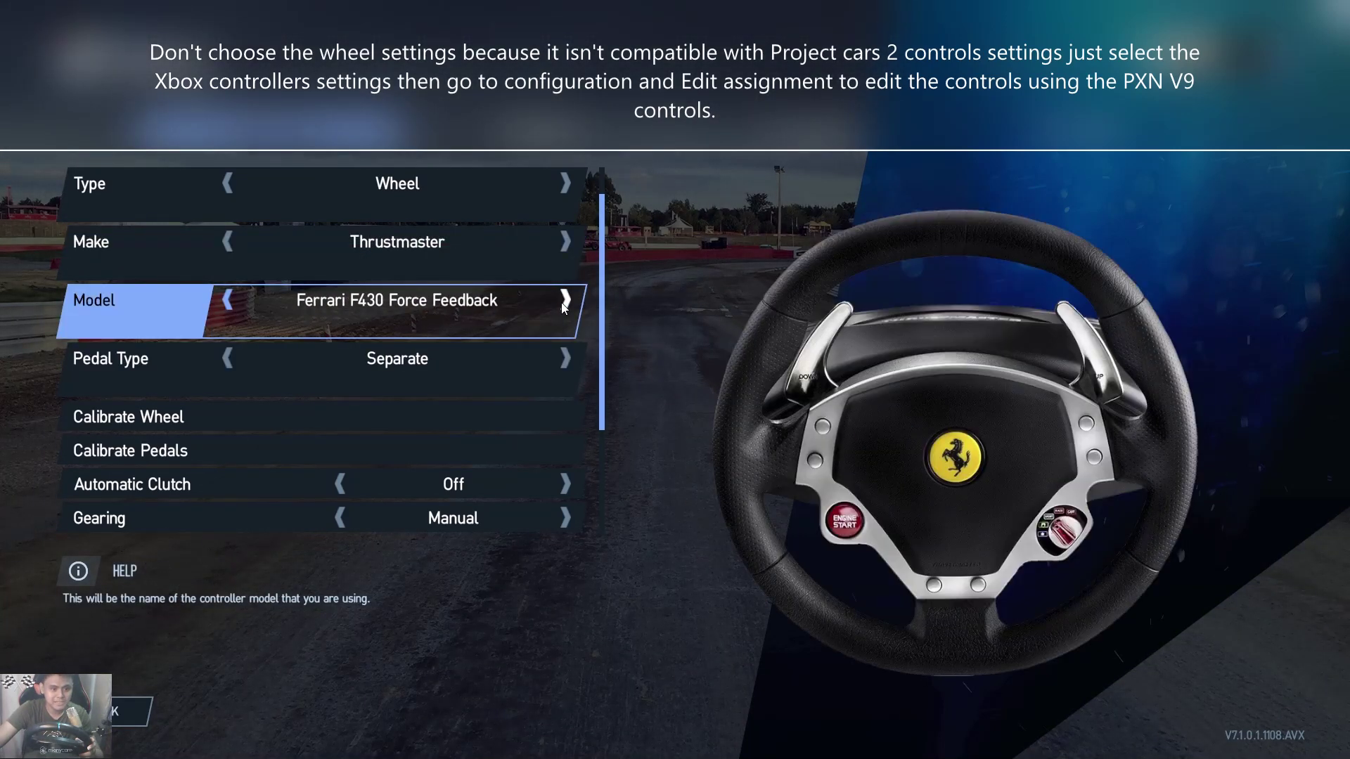
pyautogui.click(561, 302)
pyautogui.click(561, 302)
pyautogui.click(561, 303)
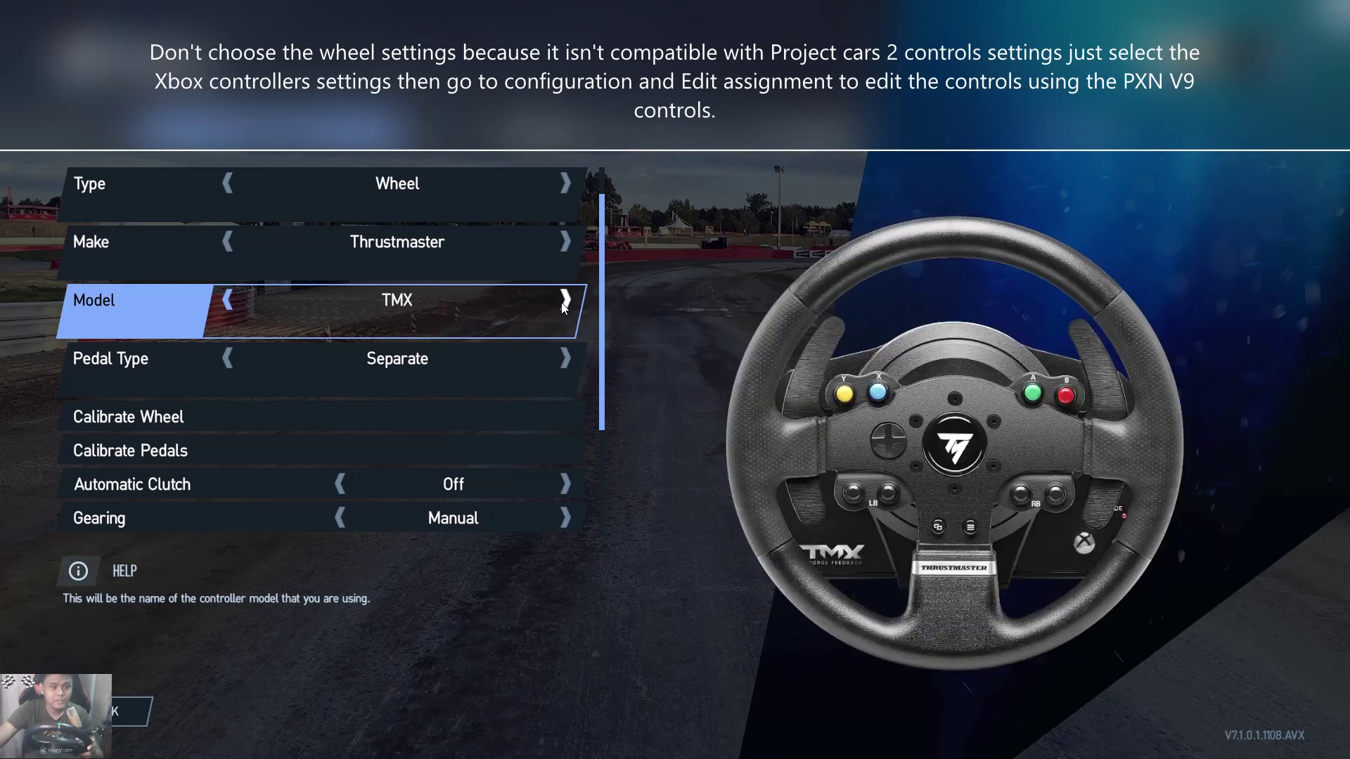
# Set the controller type back to Gamepad with the Microsoft Xbox One Controller
pyautogui.click(222, 246)
pyautogui.click(235, 183)
pyautogui.click(235, 183)
pyautogui.click(566, 188)
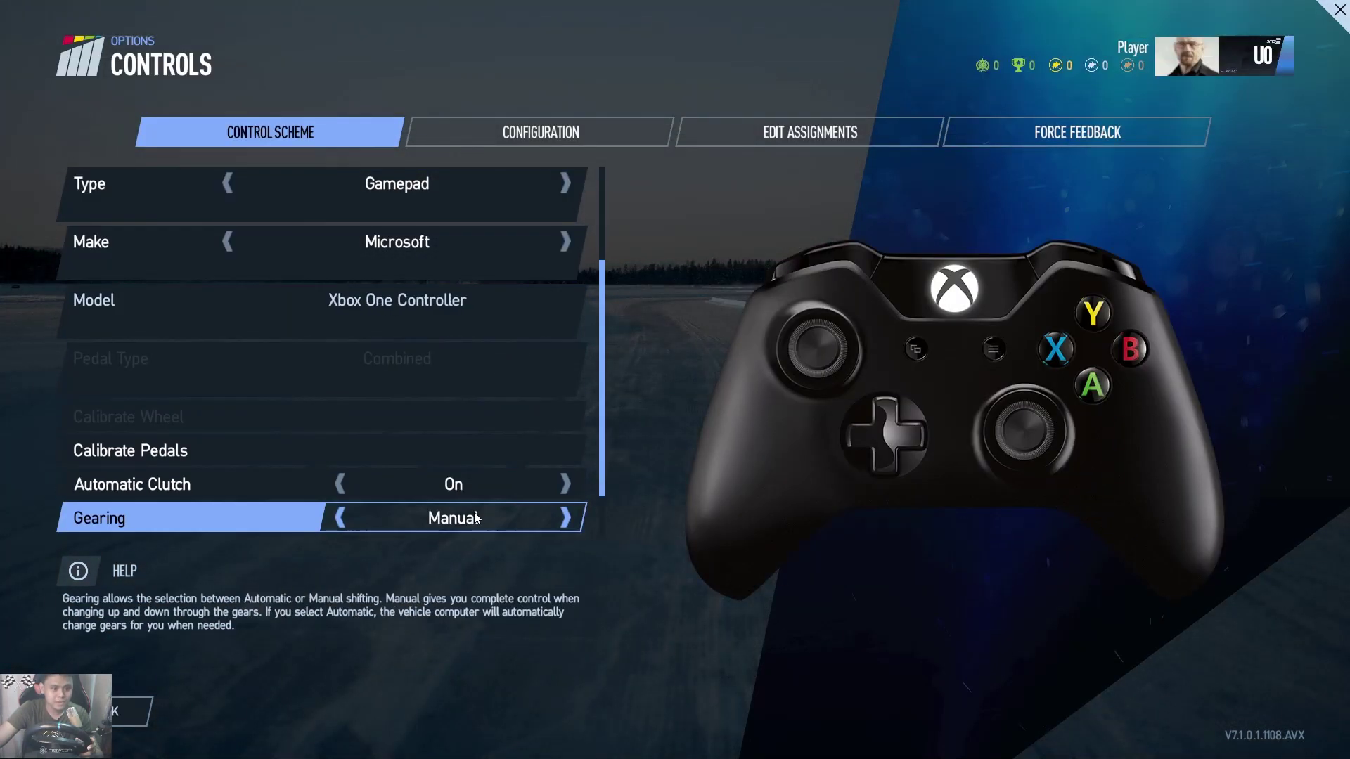
# Set Automatic Clutch to Off in the gamepad's control scheme
pyautogui.scroll(-1, 535, 350)
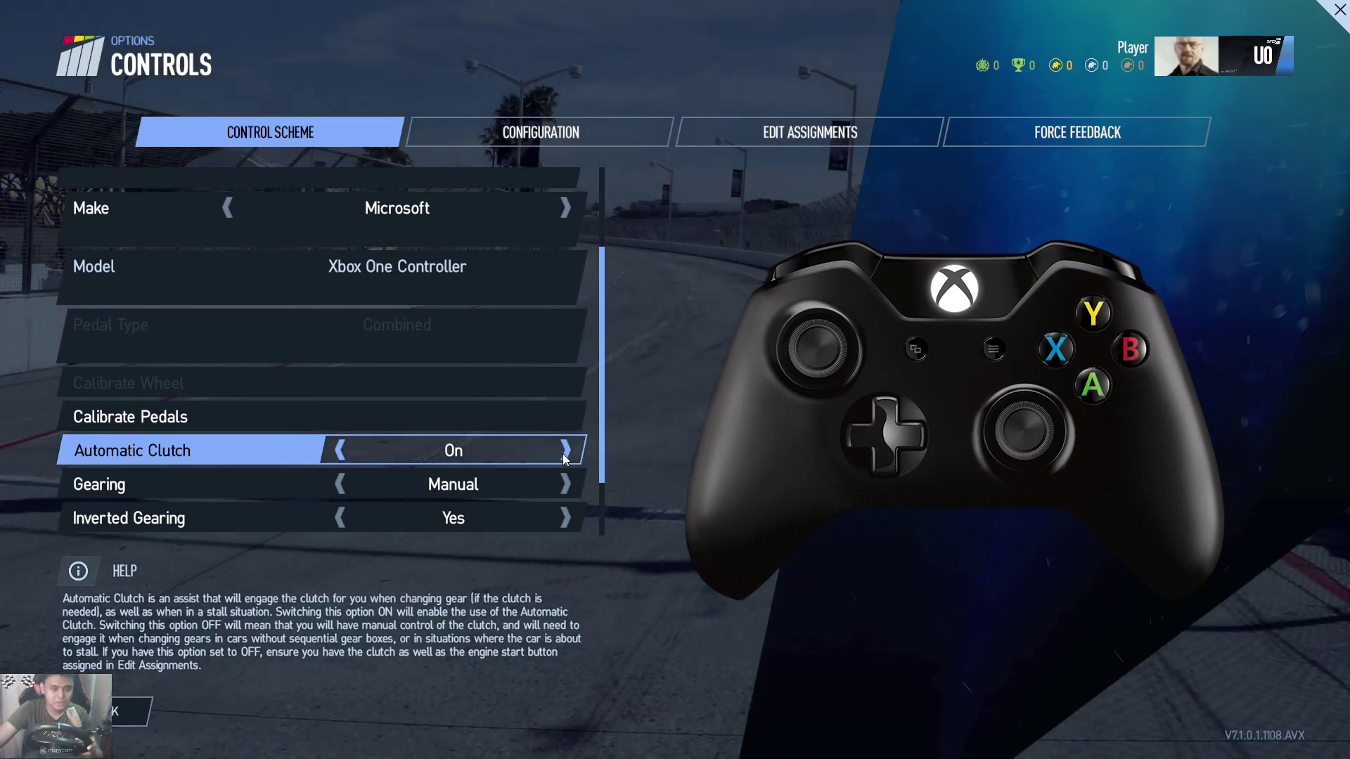
pyautogui.click(566, 459)
pyautogui.scroll(1, 481, 425)
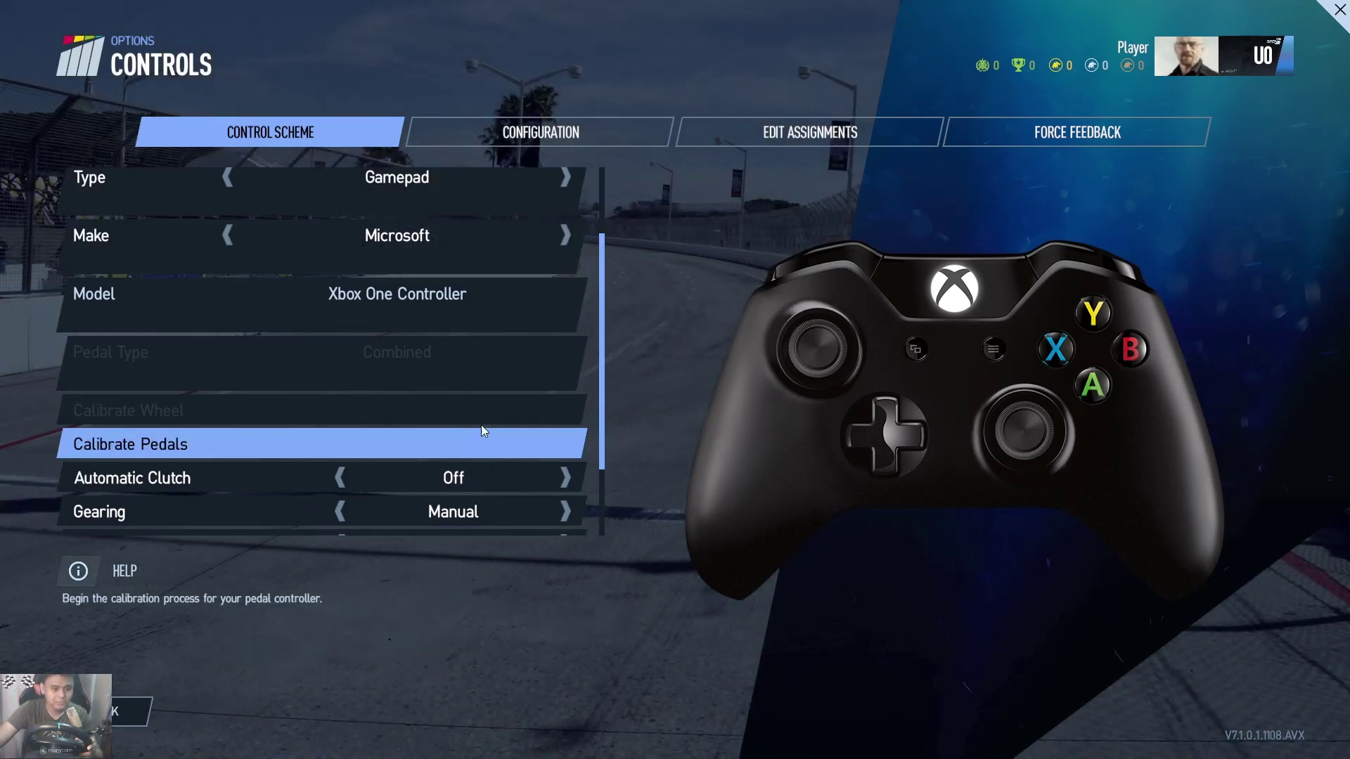
pyautogui.scroll(-1, 471, 415)
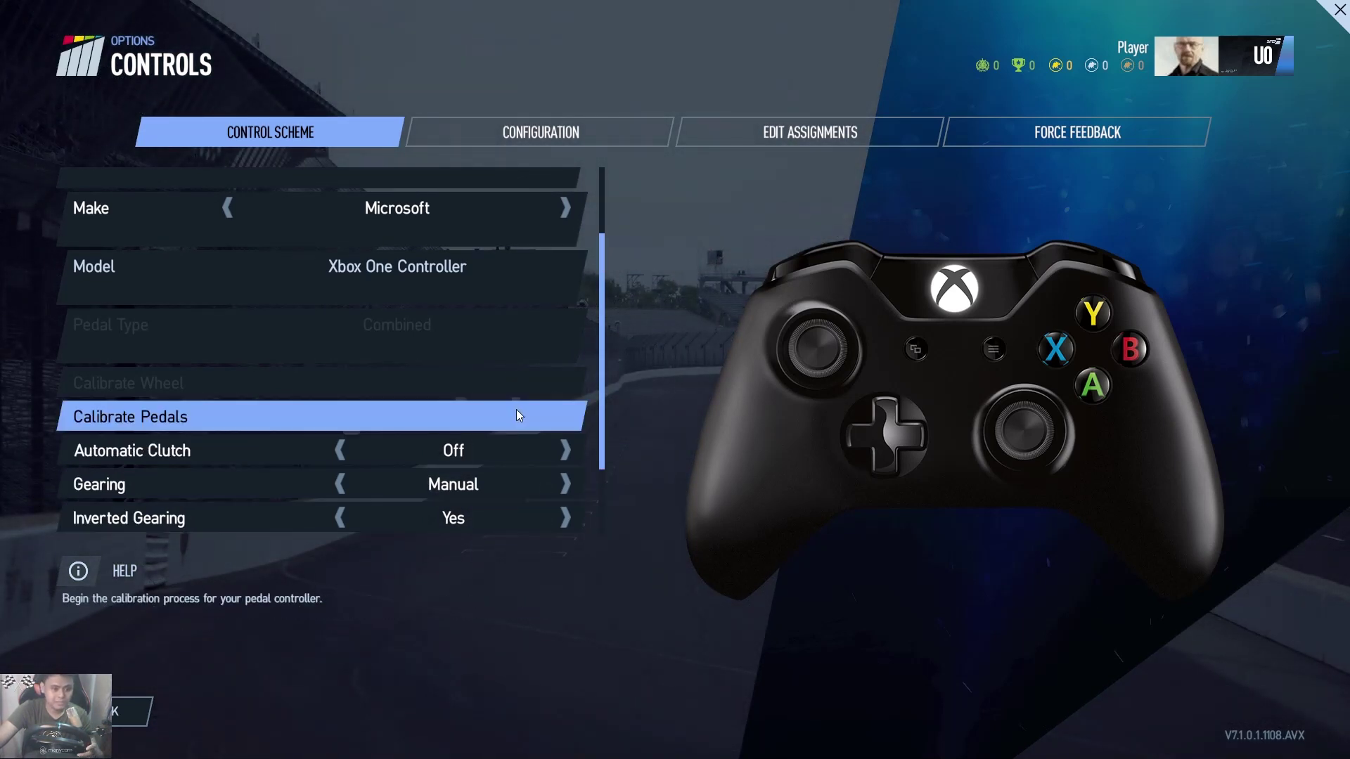
# Look through the gamepad's Configuration and Edit Assignments settings, and return to the Control Scheme settings
pyautogui.click(527, 133)
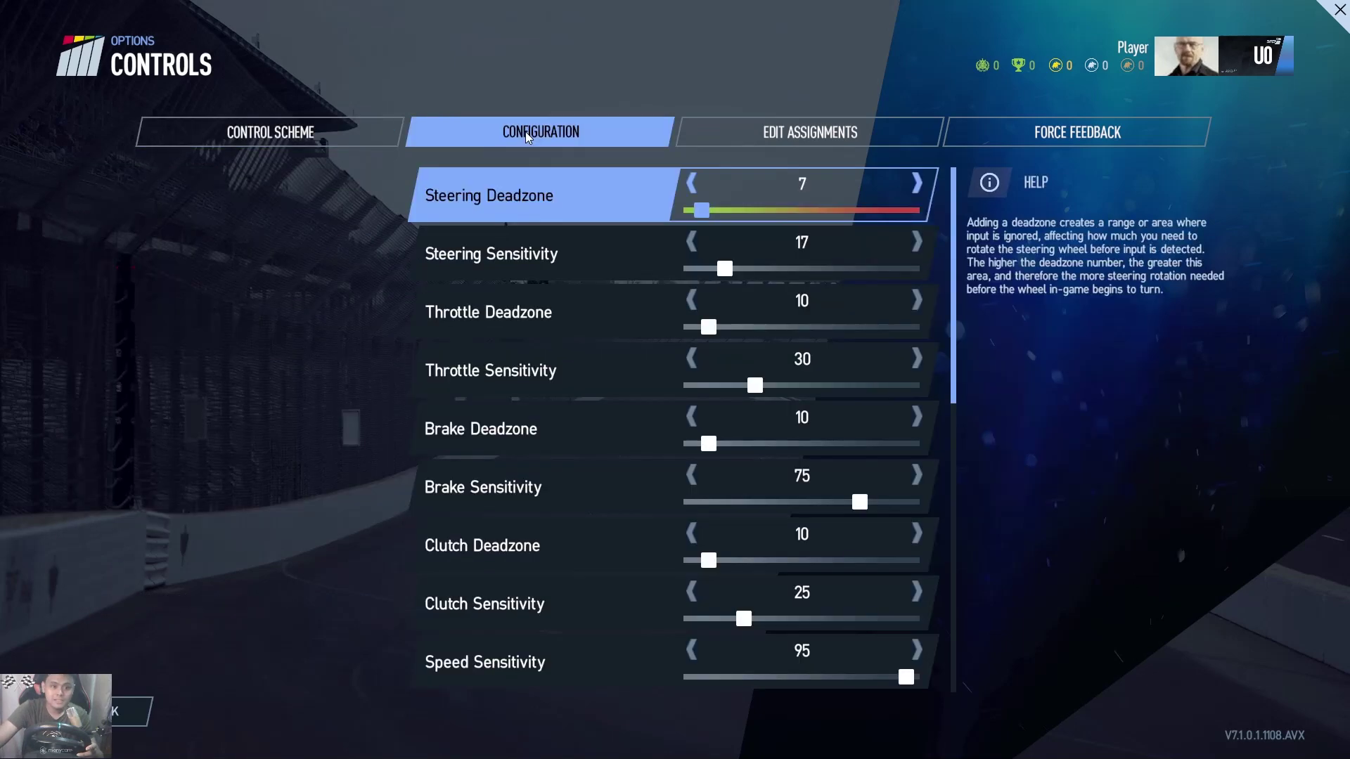
pyautogui.click(765, 134)
pyautogui.click(589, 137)
pyautogui.click(300, 142)
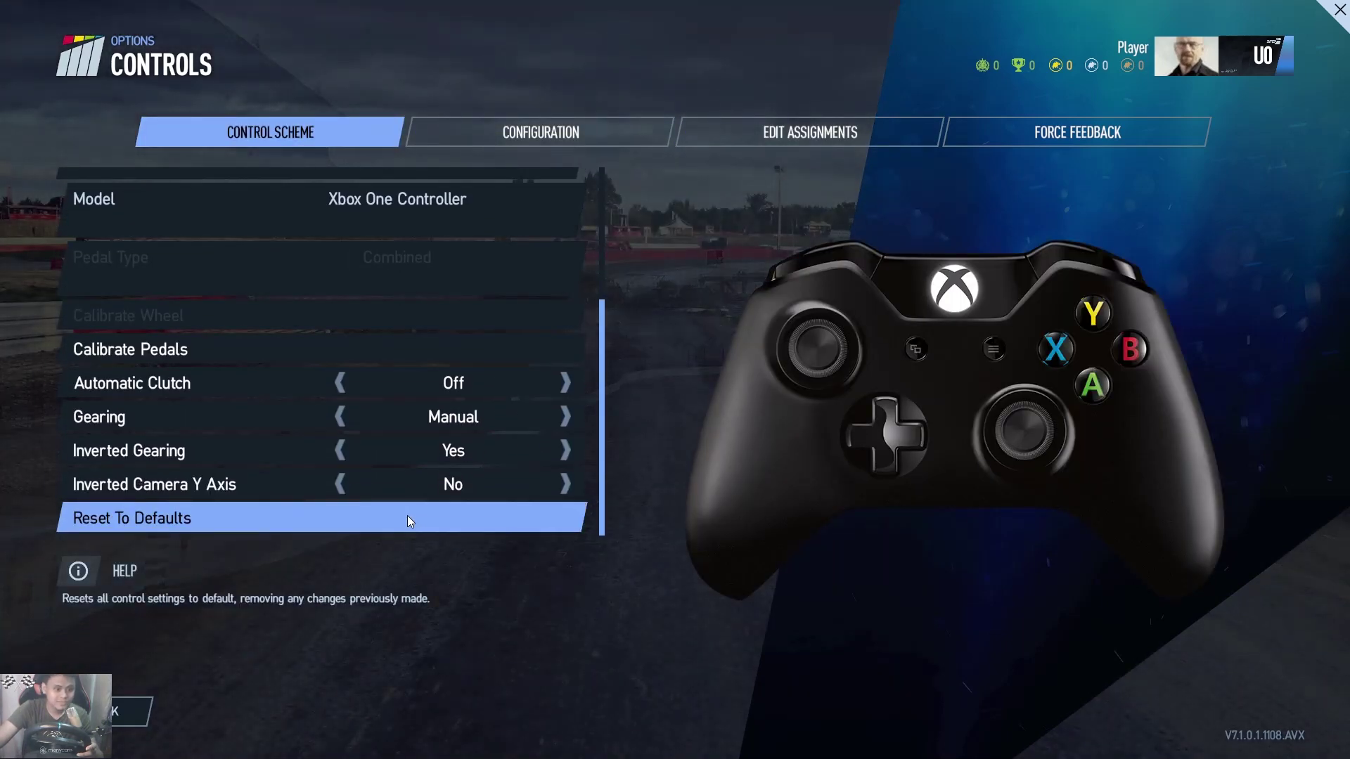